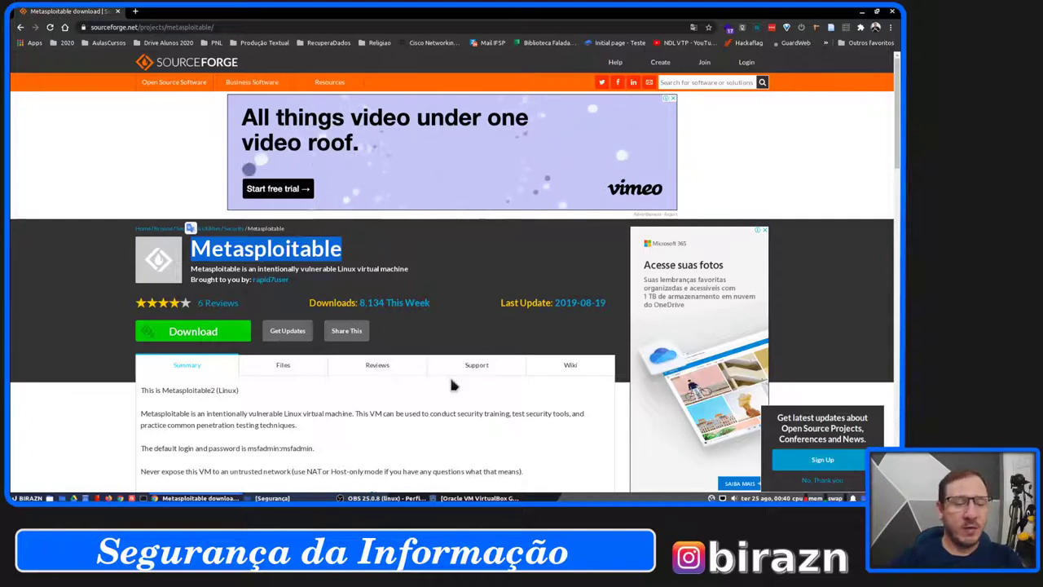
pyautogui.click(167, 149)
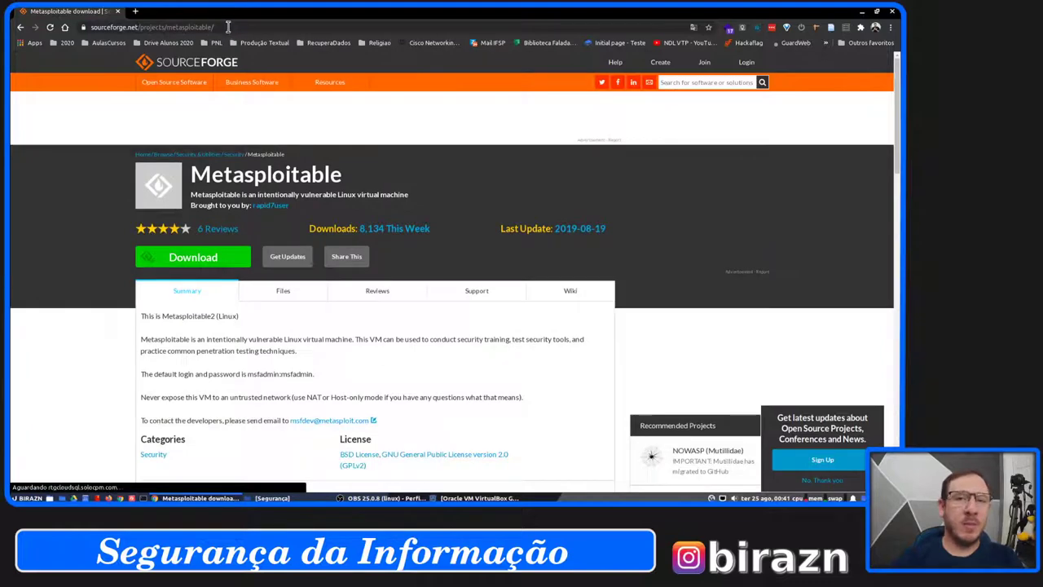
pyautogui.moveTo(227, 28); pyautogui.dragTo(94, 27)
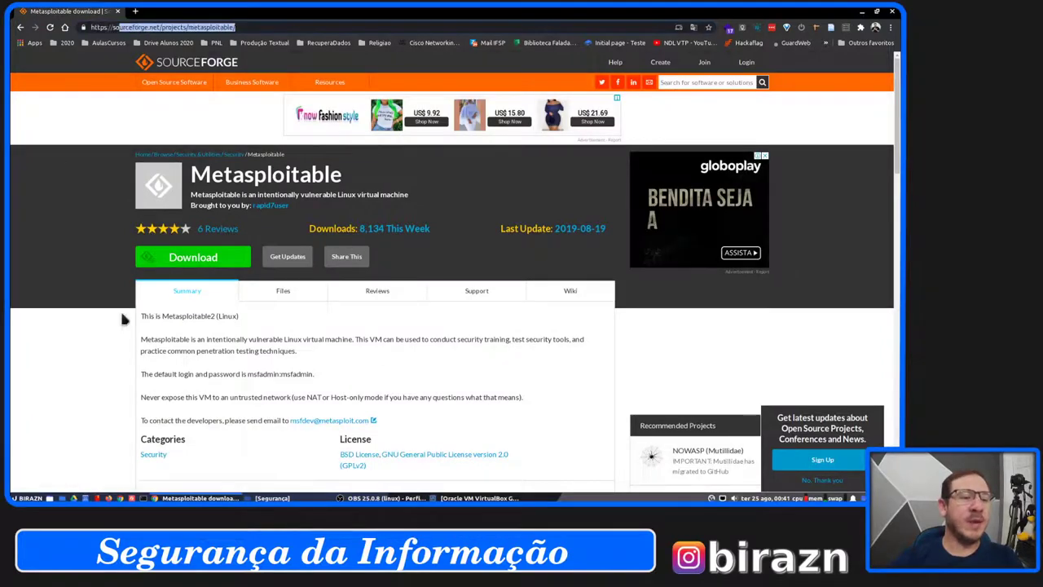
pyautogui.click(200, 259)
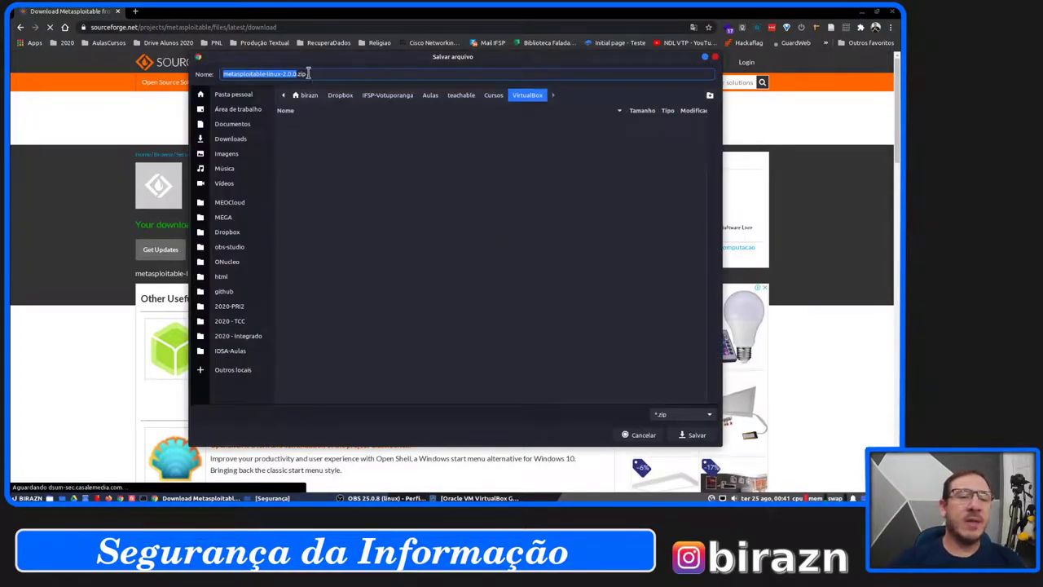
pyautogui.moveTo(305, 75); pyautogui.dragTo(245, 74)
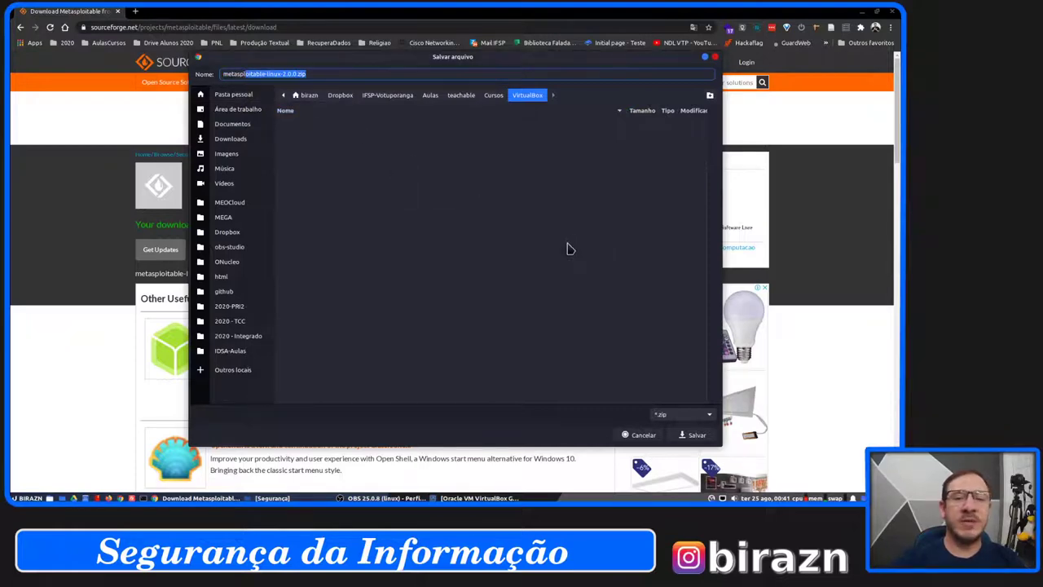
pyautogui.click(639, 438)
# - Switch to the file manager and extract metasploitable-linux-2.0.0.zip in place inside the Segurança folder
pyautogui.click(862, 13)
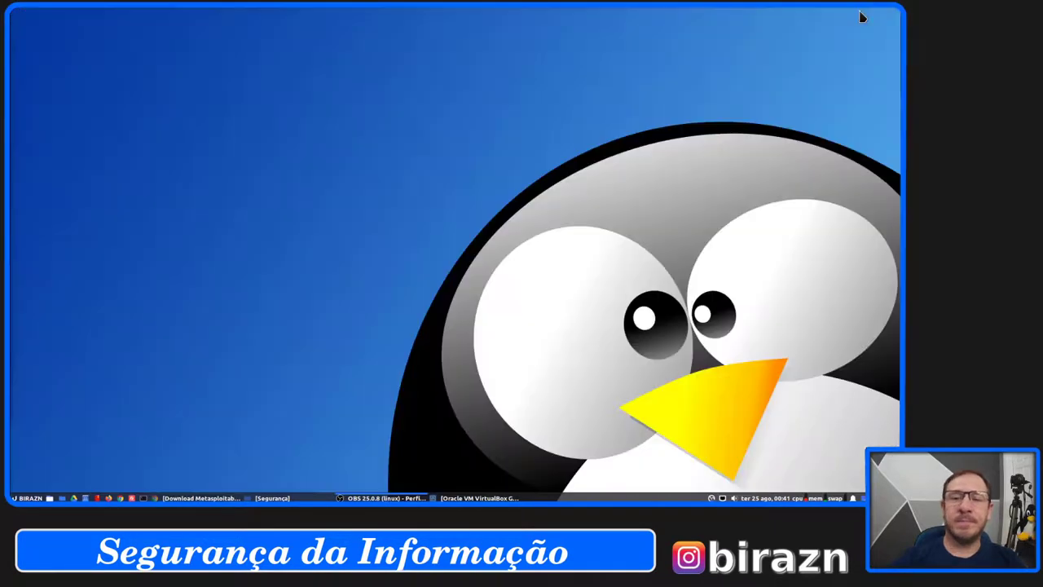
pyautogui.click(273, 498)
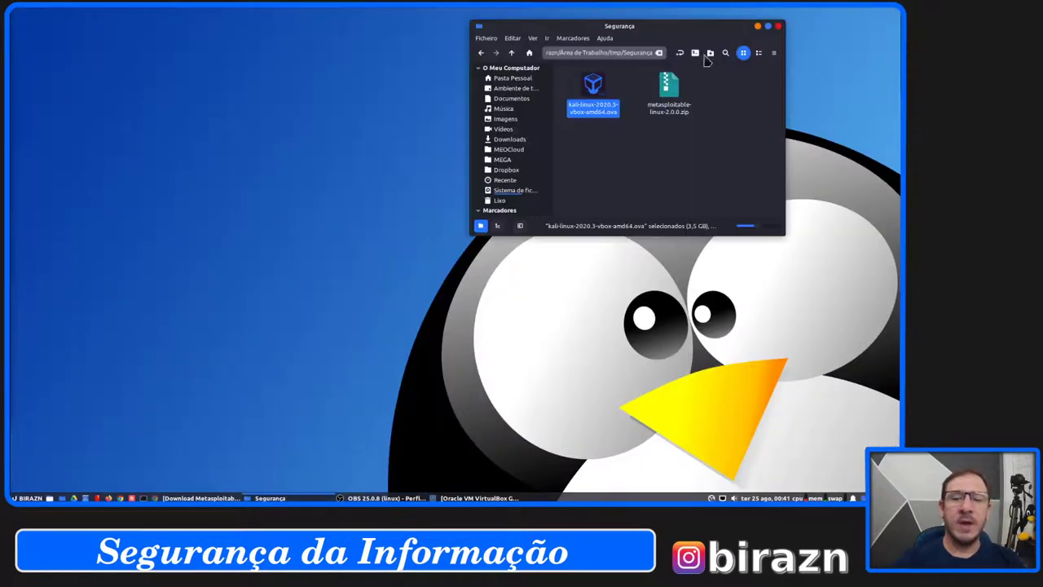
pyautogui.click(699, 161)
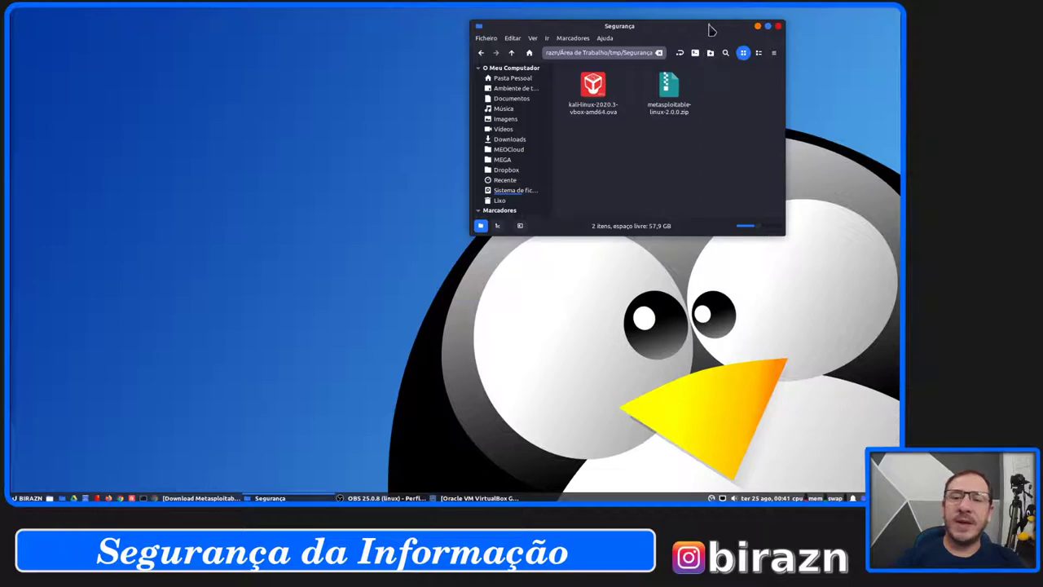
pyautogui.rightClick(668, 88)
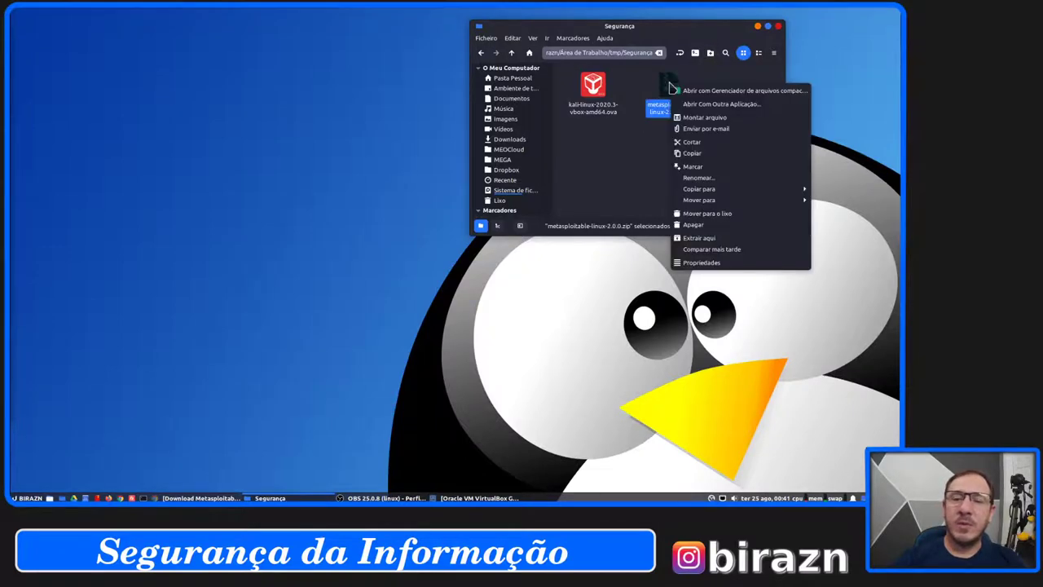
pyautogui.click(715, 238)
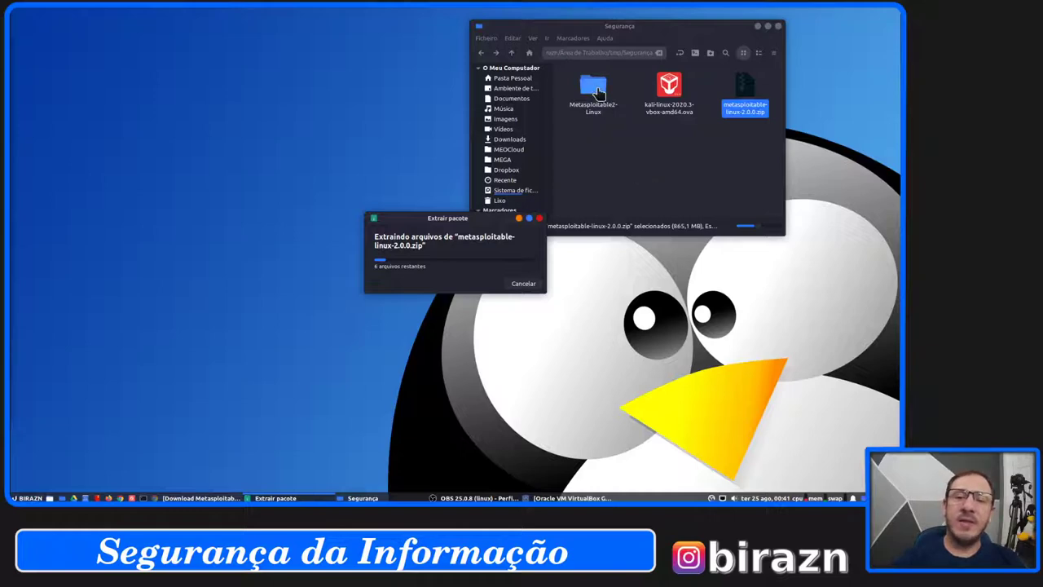
# - Open the extracted Metasploitable2-Linux folder and locate the Metasploitable.vmdk disk file
pyautogui.doubleClick(599, 94)
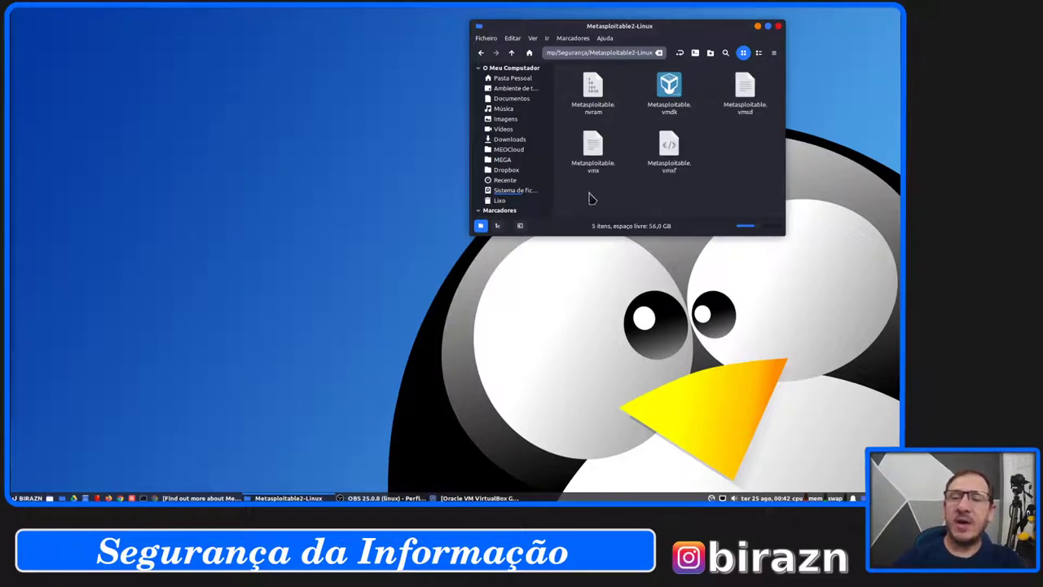
pyautogui.moveTo(595, 194); pyautogui.dragTo(734, 90)
pyautogui.click(740, 145)
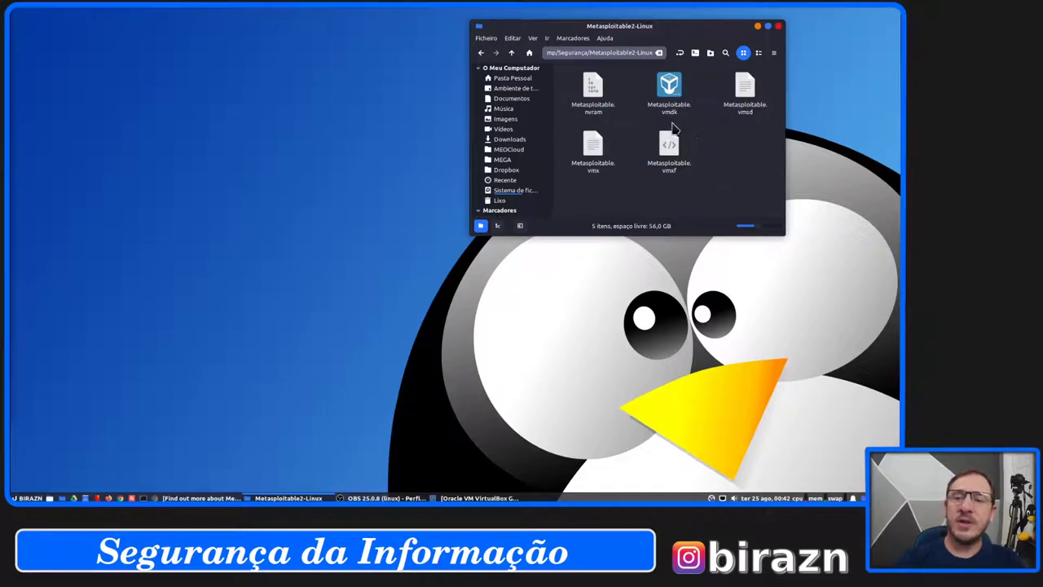
pyautogui.click(689, 115)
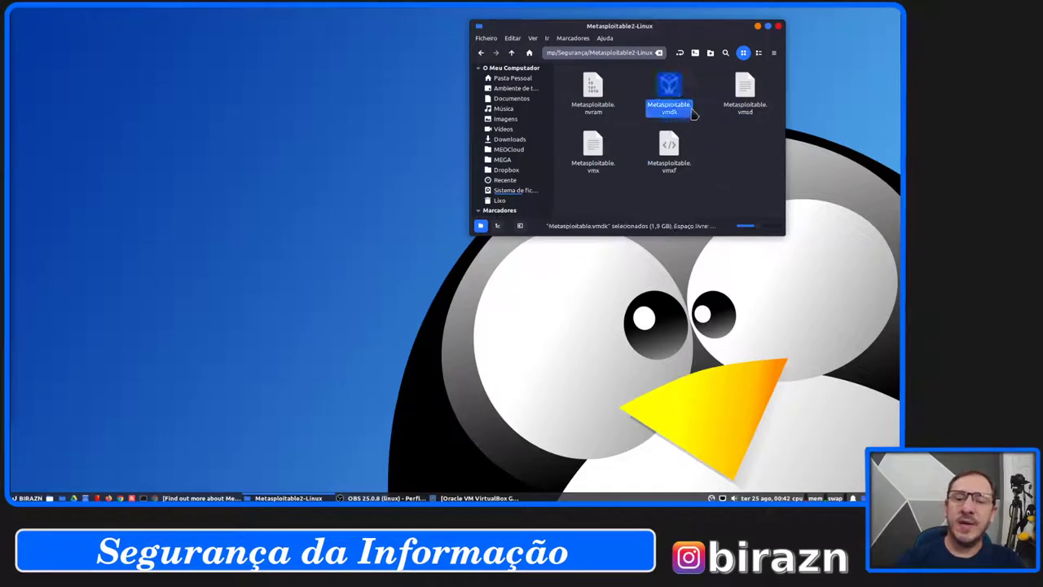
pyautogui.click(715, 148)
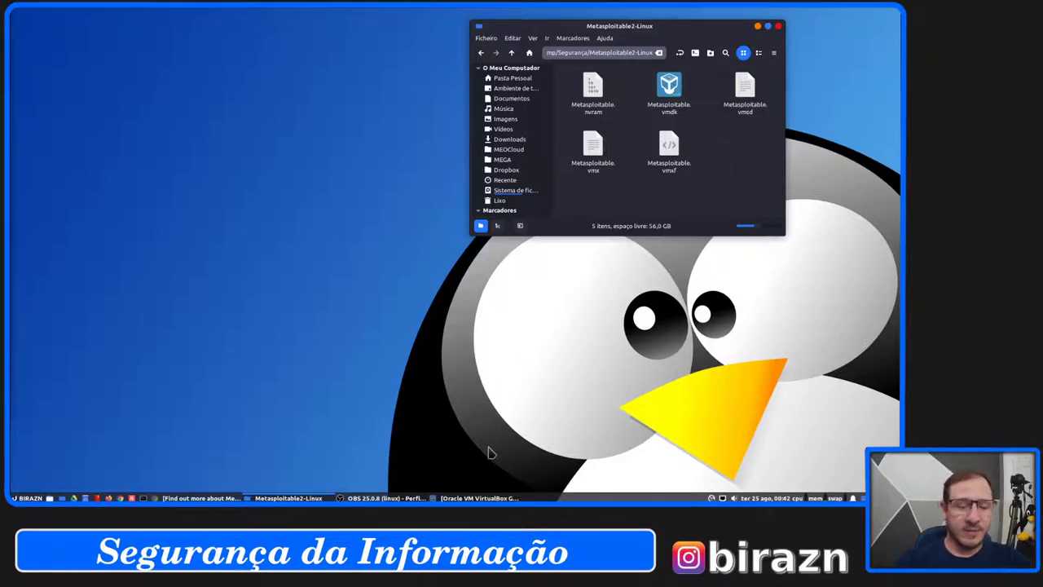
# - Switch to the VirtualBox manager and begin a new virtual machine named Metasploitable2
pyautogui.click(491, 497)
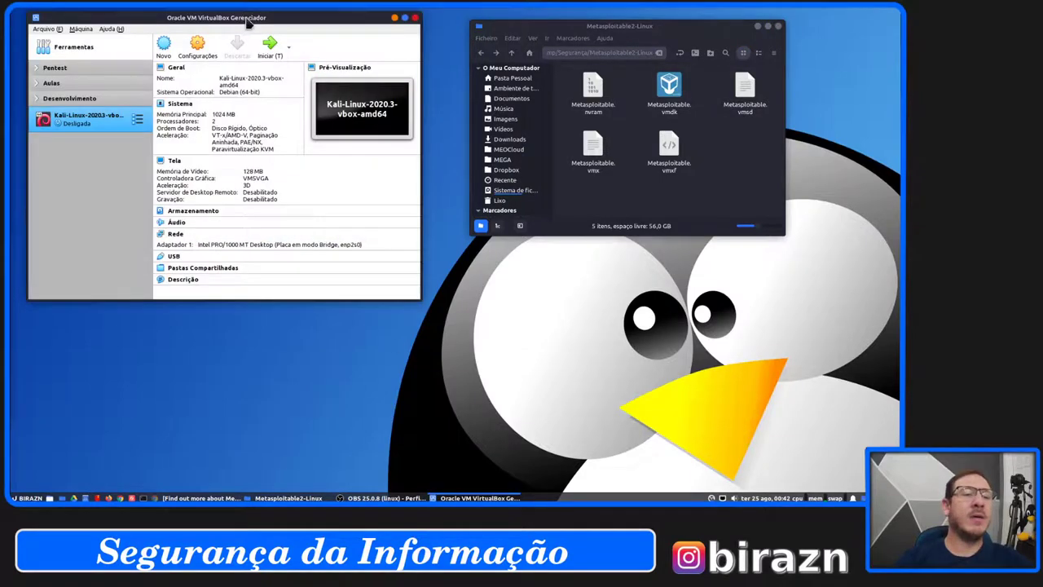
pyautogui.moveTo(244, 17); pyautogui.dragTo(279, 16)
pyautogui.click(204, 46)
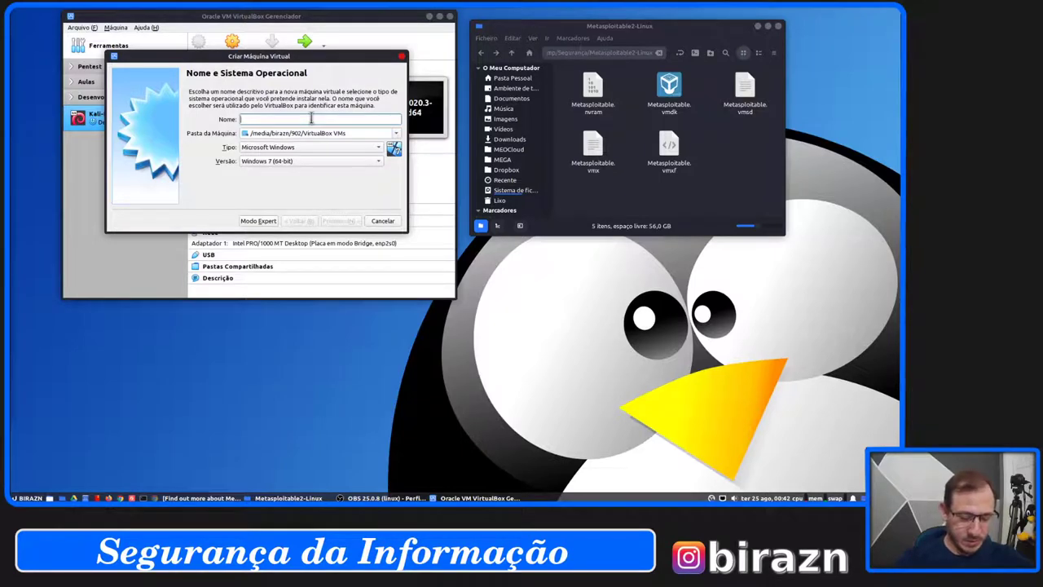
pyautogui.write('Metasplo')
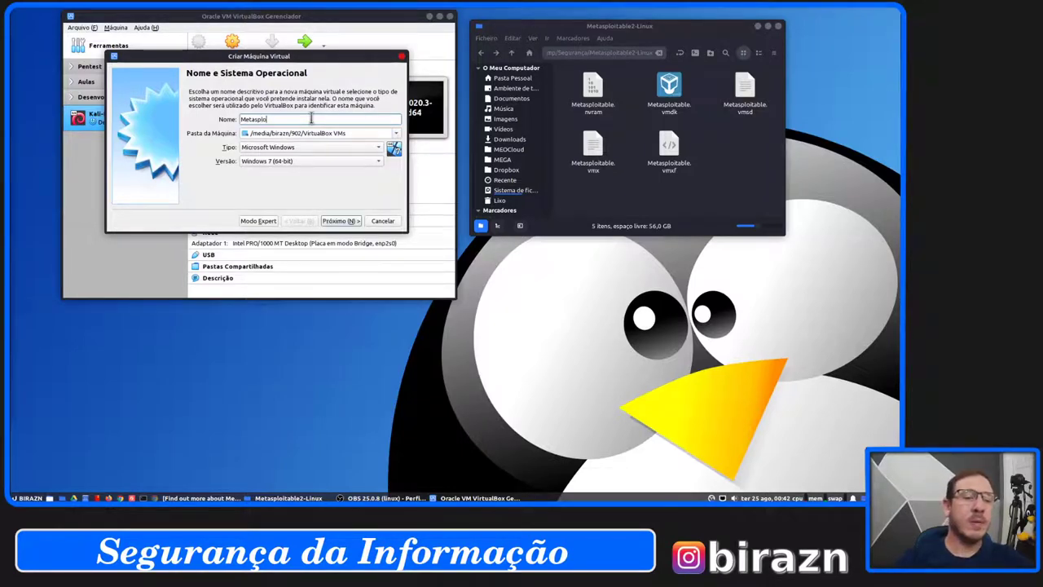
pyautogui.write('itable2')
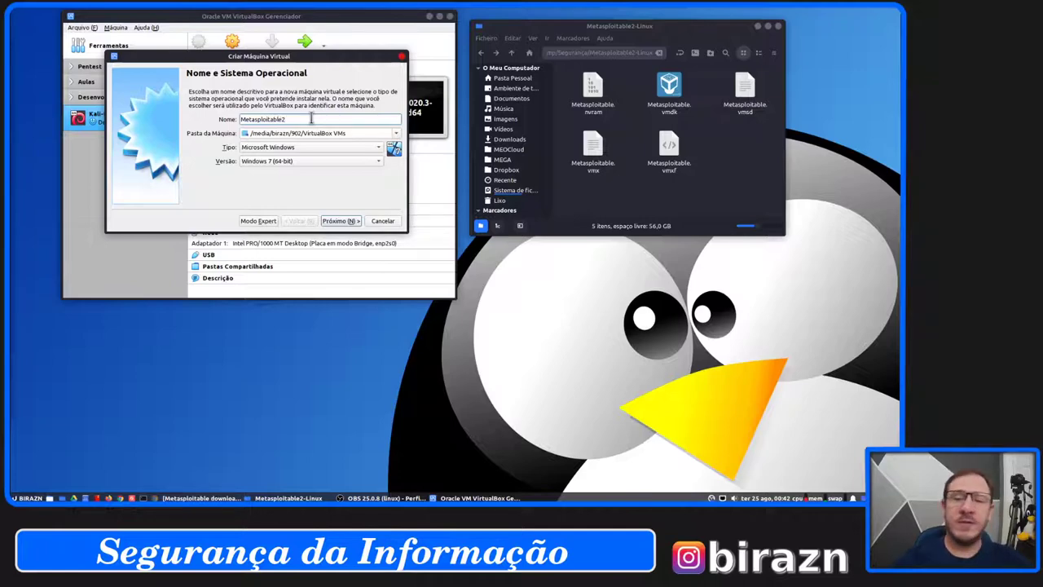
# - Set the new machine's operating system type to Linux and its version to Ubuntu (32-bit)
pyautogui.click(296, 148)
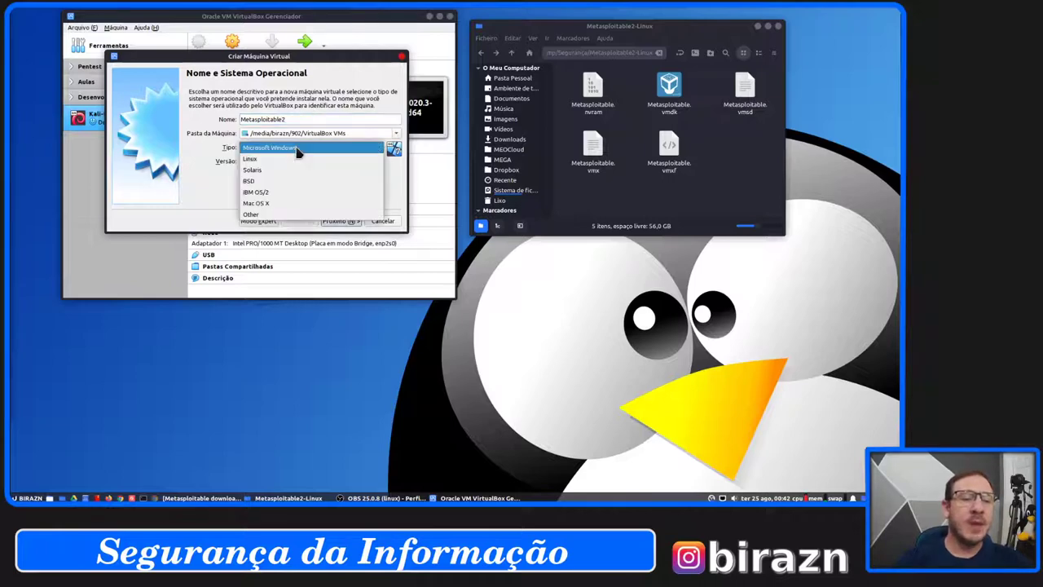
pyautogui.click(277, 160)
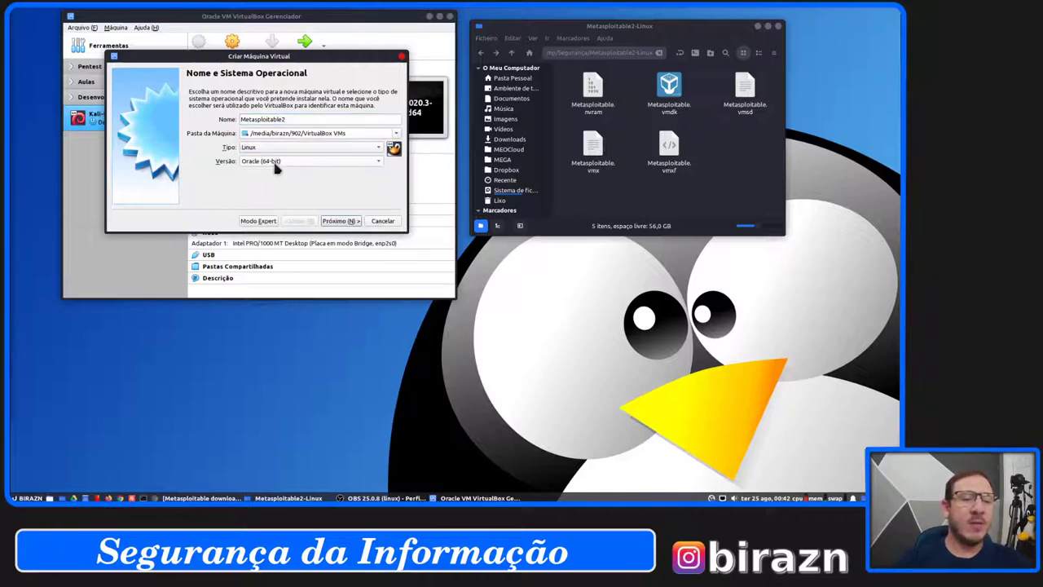
pyautogui.click(277, 166)
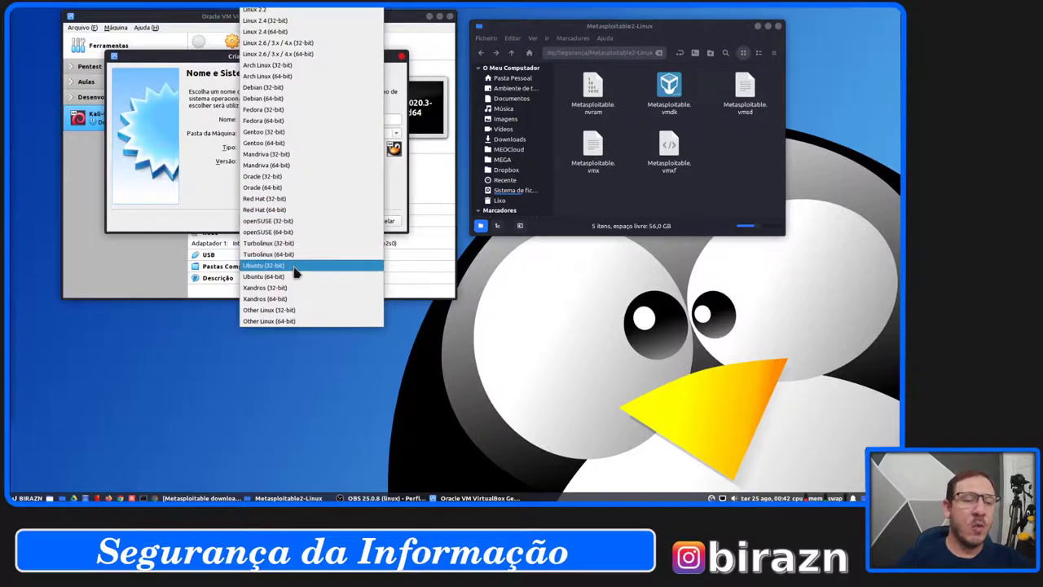
pyautogui.click(295, 267)
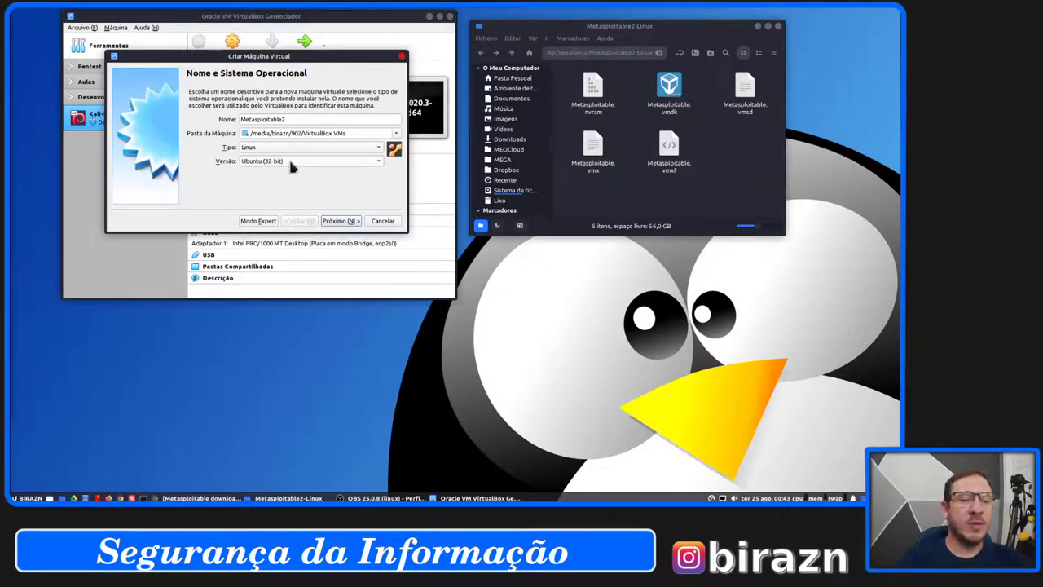
pyautogui.click(343, 223)
# - Set the machine's memory to 512 MB and create it without a virtual hard disk
pyautogui.doubleClick(374, 126)
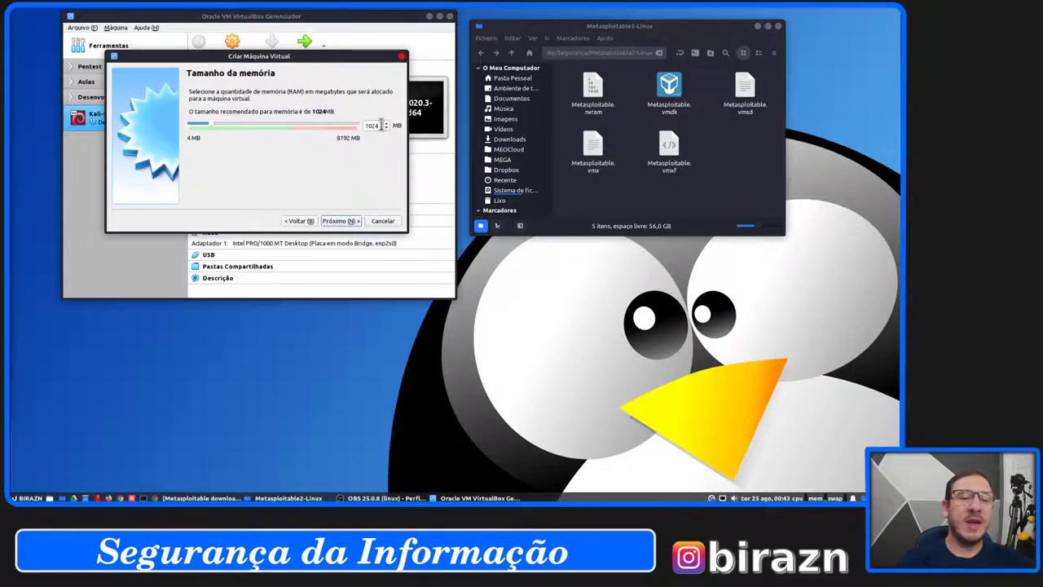
pyautogui.write('512')
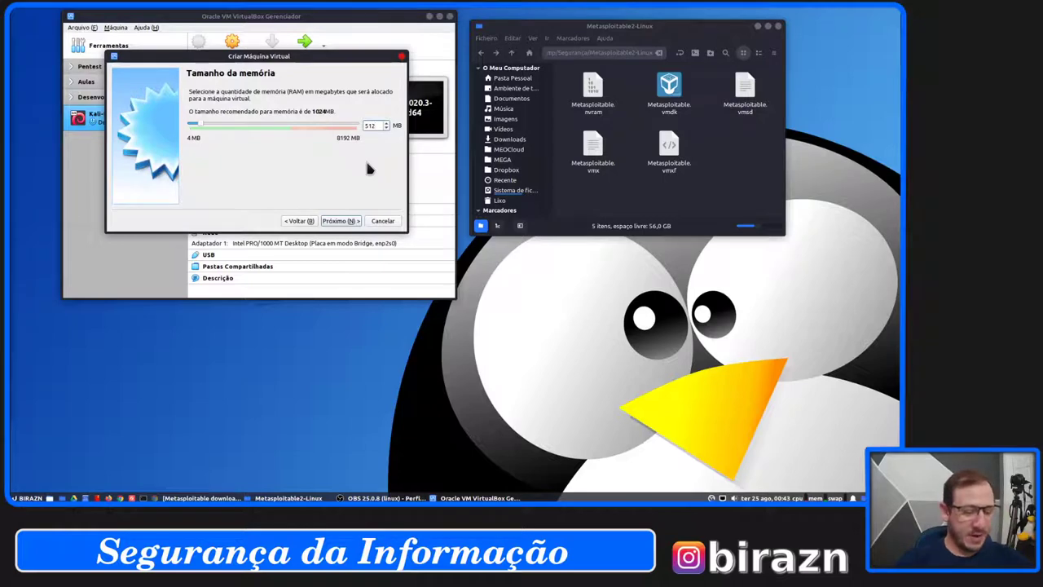
pyautogui.click(342, 220)
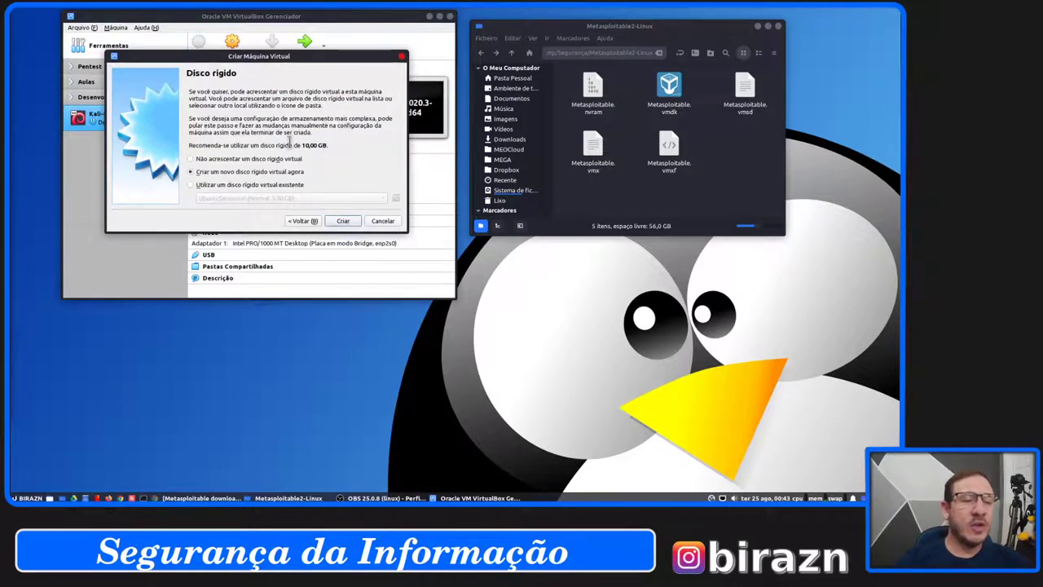
pyautogui.click(191, 160)
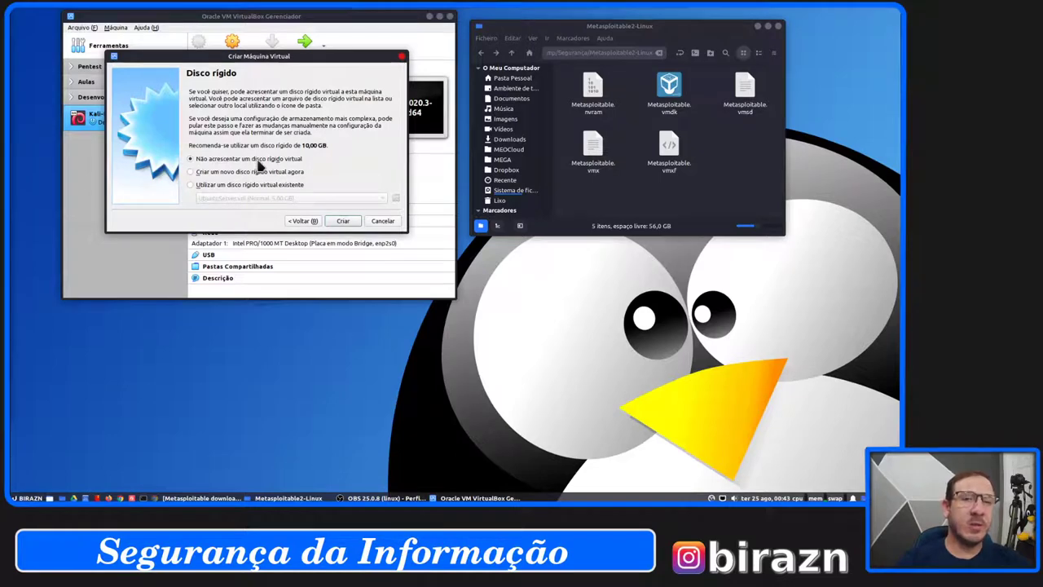
pyautogui.click(345, 224)
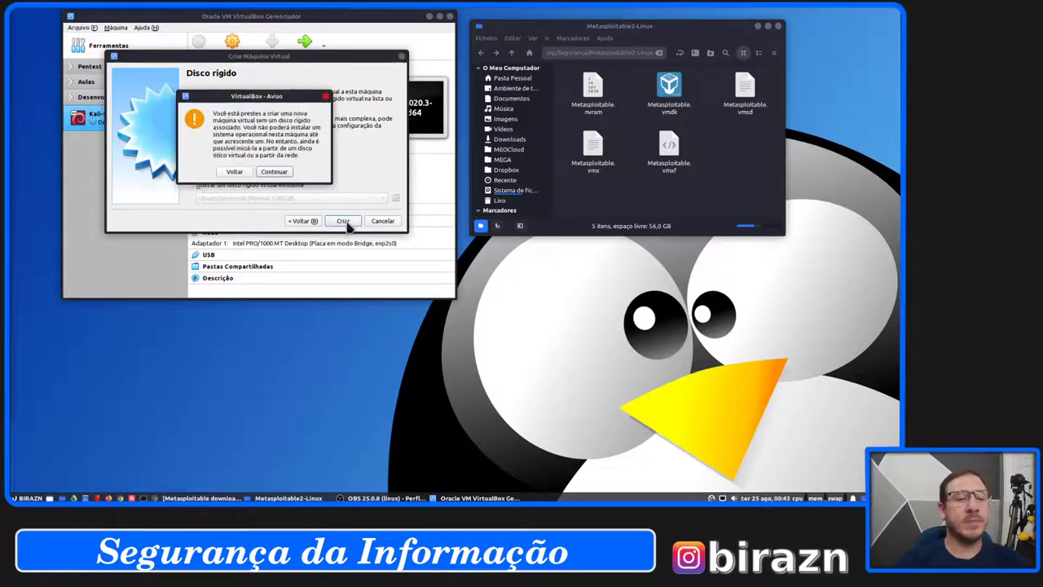
pyautogui.click(281, 174)
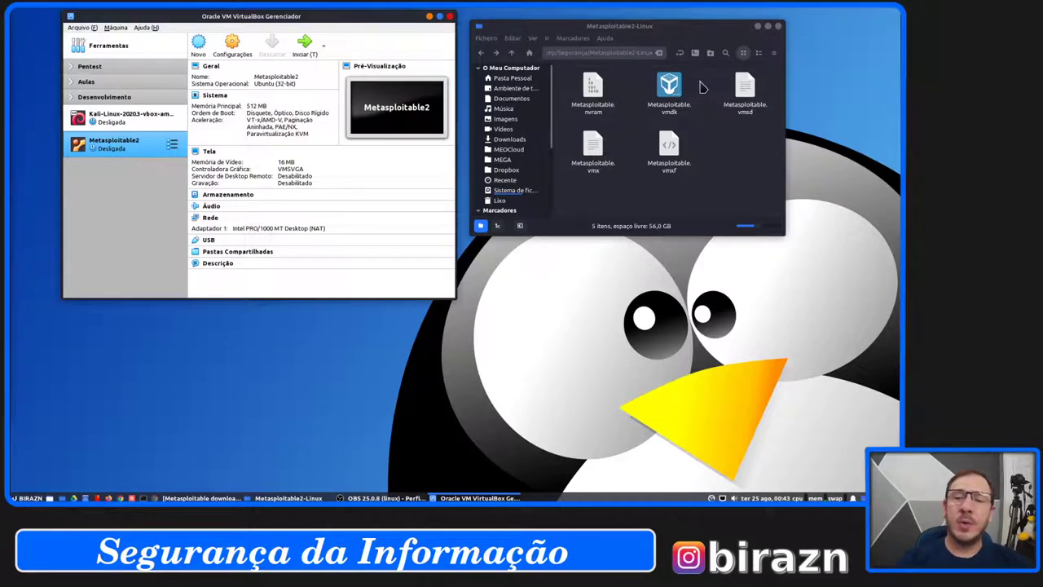
# - Copy the Metasploitable.vmdk file from the extracted Metasploitable2-Linux folder to the clipboard
pyautogui.click(668, 92)
pyautogui.rightClick(669, 91)
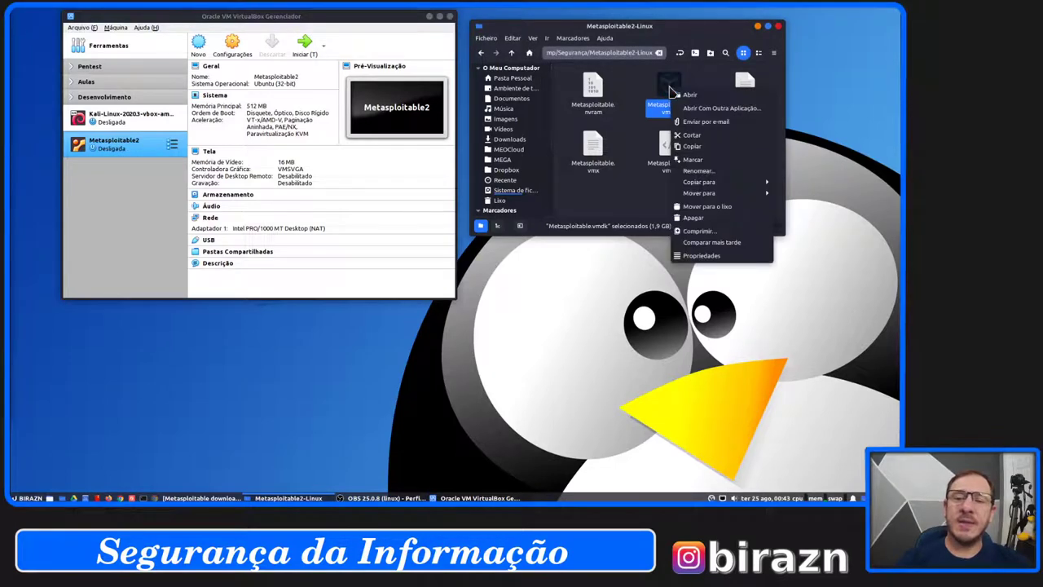
pyautogui.click(697, 151)
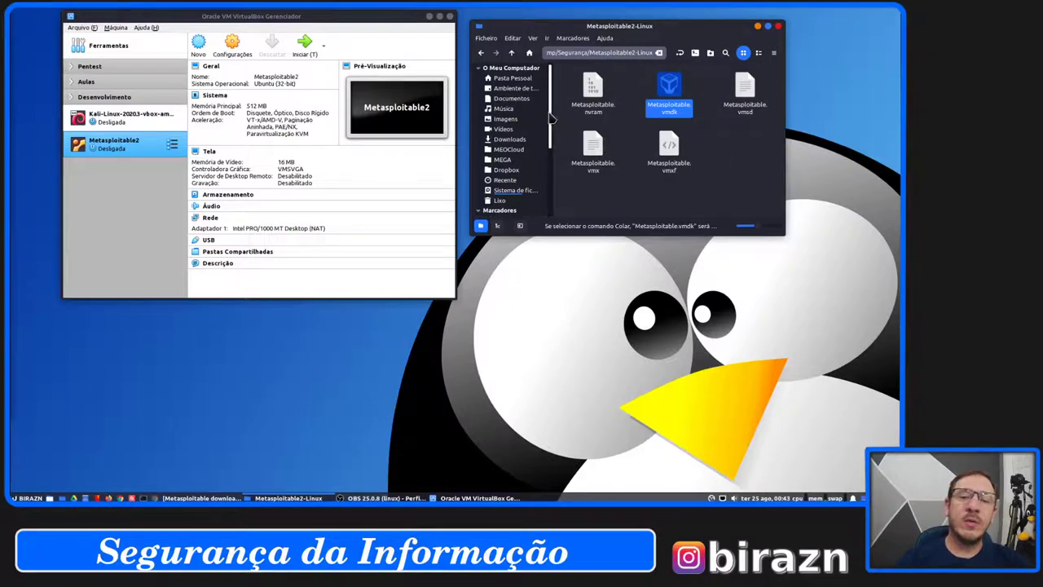
# - Open the new machine's folder on the 1TB device, under 902/VirtualBox VMs/Metasploitable2
pyautogui.moveTo(553, 118); pyautogui.dragTo(526, 186)
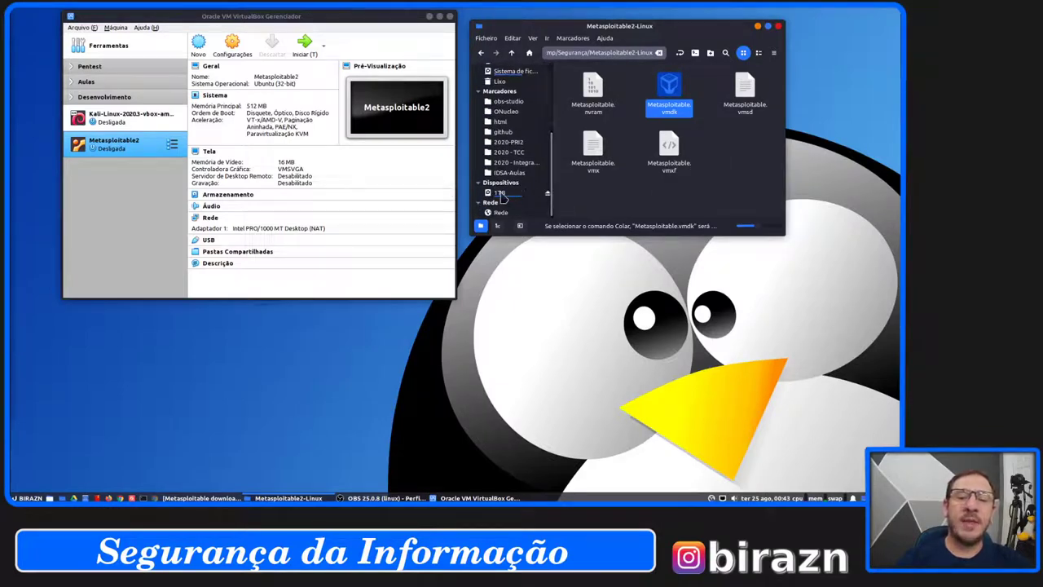
pyautogui.click(507, 194)
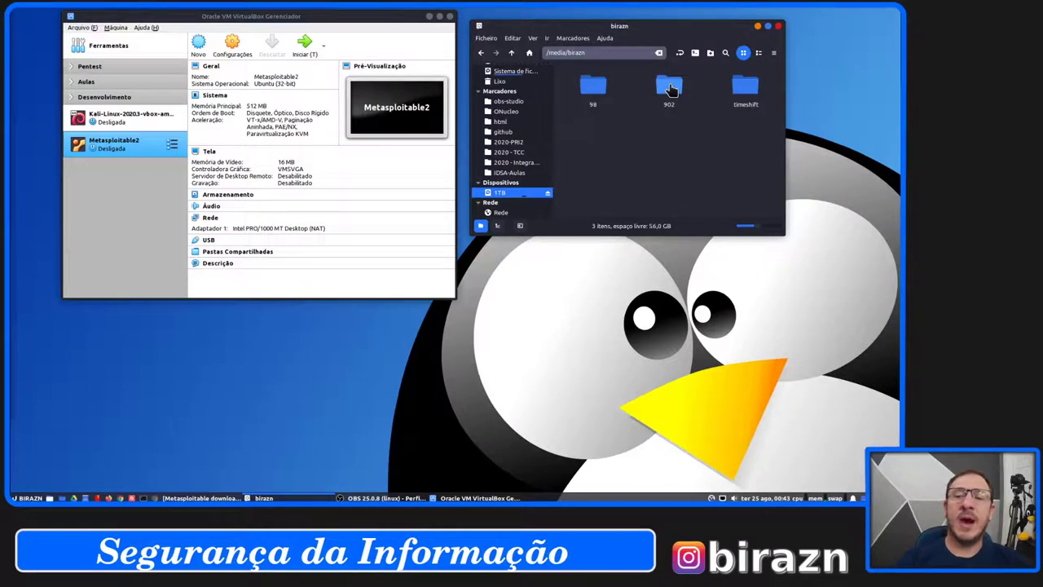
pyautogui.doubleClick(670, 91)
pyautogui.scroll(-3, 656, 115)
pyautogui.scroll(-1, 646, 120)
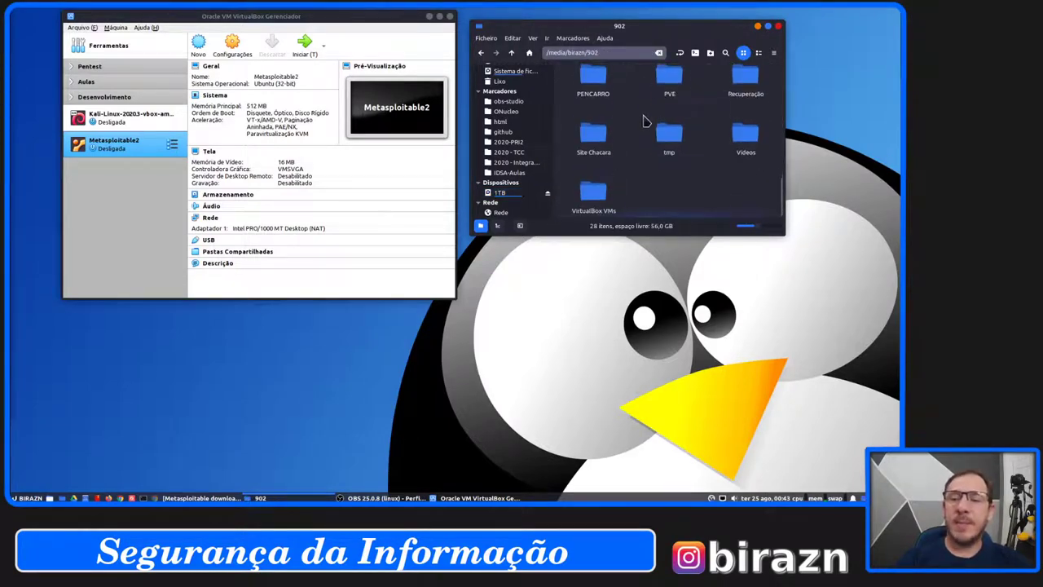
pyautogui.doubleClick(597, 202)
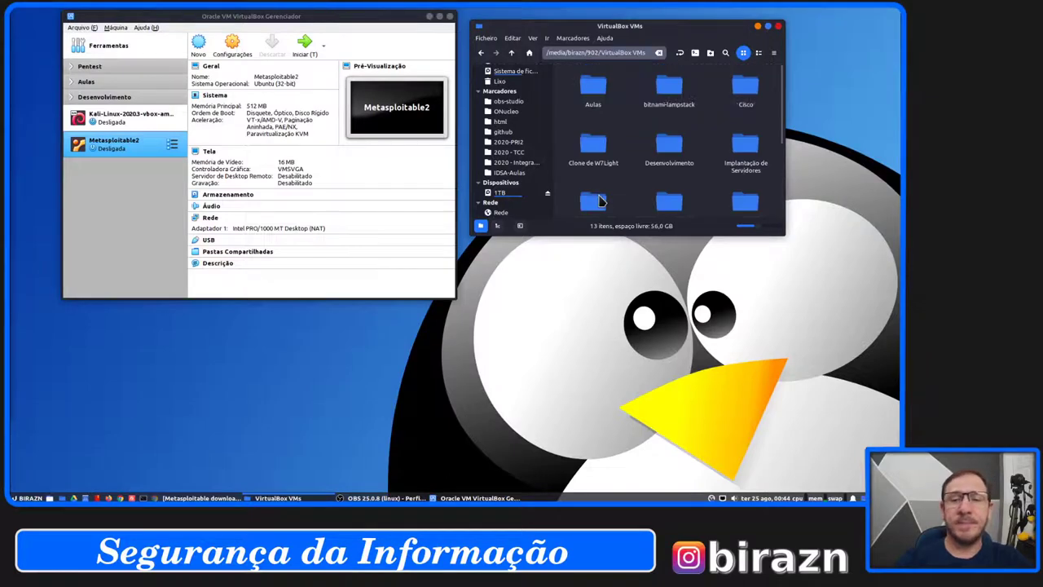
pyautogui.scroll(-2, 628, 155)
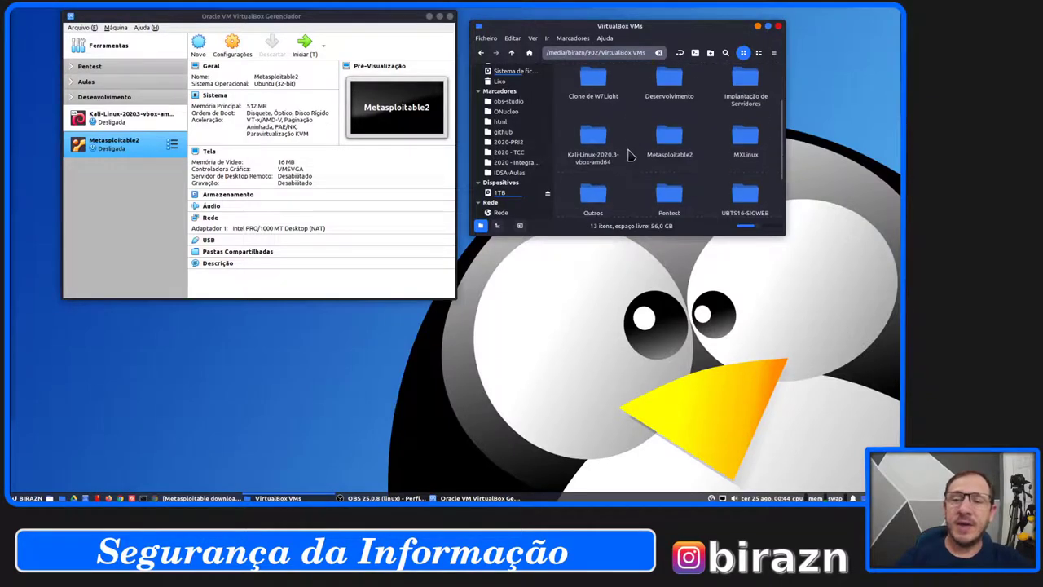
pyautogui.doubleClick(670, 139)
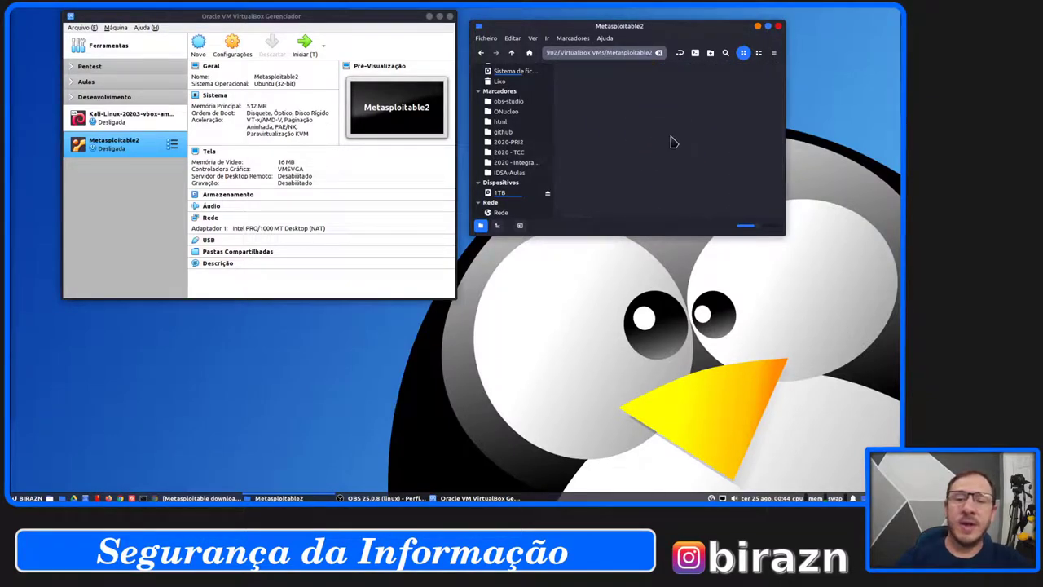
# - Paste the copied Metasploitable.vmdk file into the Metasploitable2 machine folder
pyautogui.rightClick(613, 142)
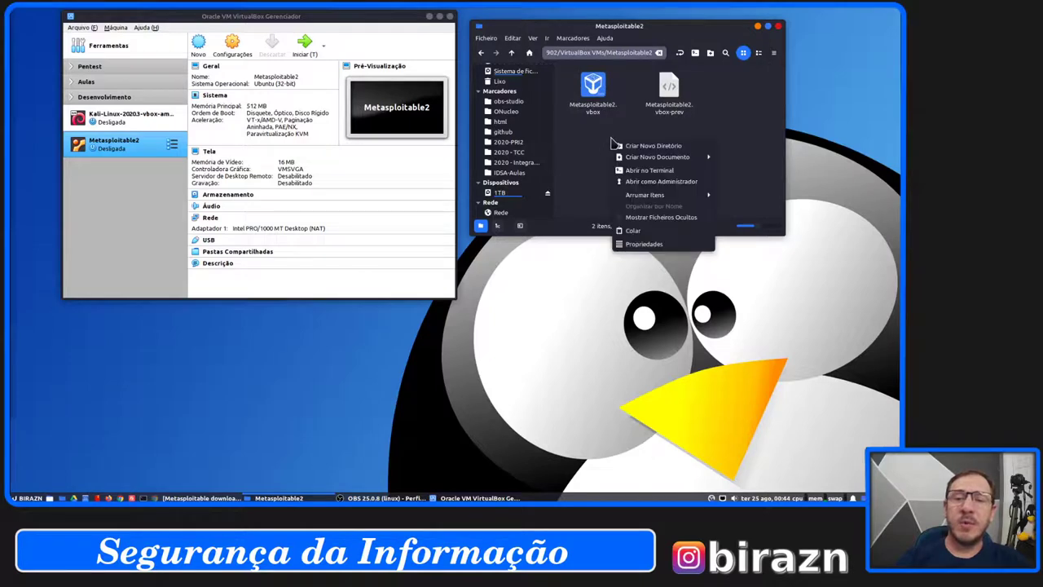
pyautogui.click(652, 231)
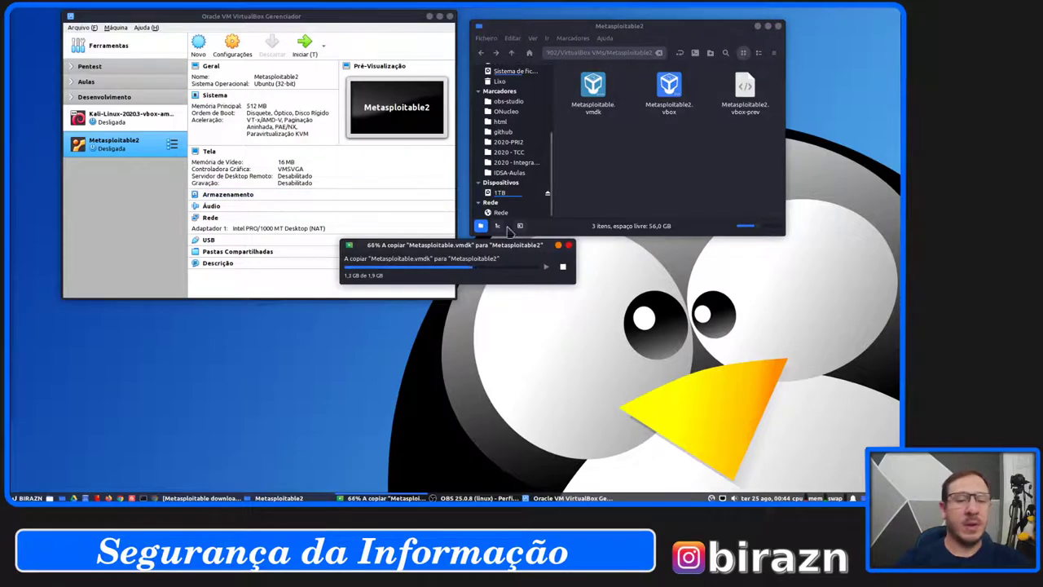
# - In the Metasploitable2 machine's storage settings, attach Metasploitable.vmdk from the machine folder as a hard disk on the IDE controller
pyautogui.click(234, 49)
pyautogui.click(234, 48)
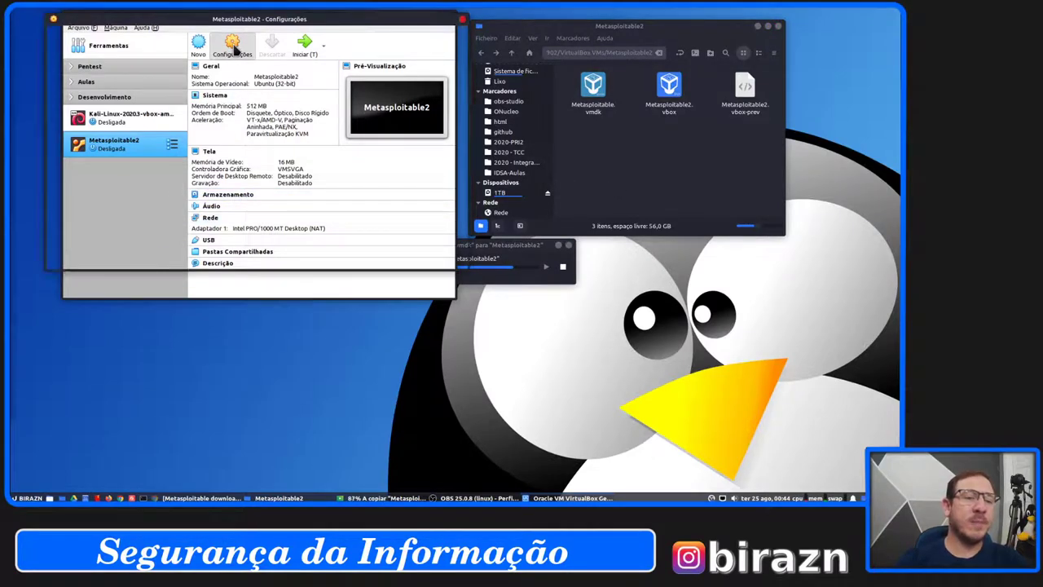
pyautogui.click(91, 84)
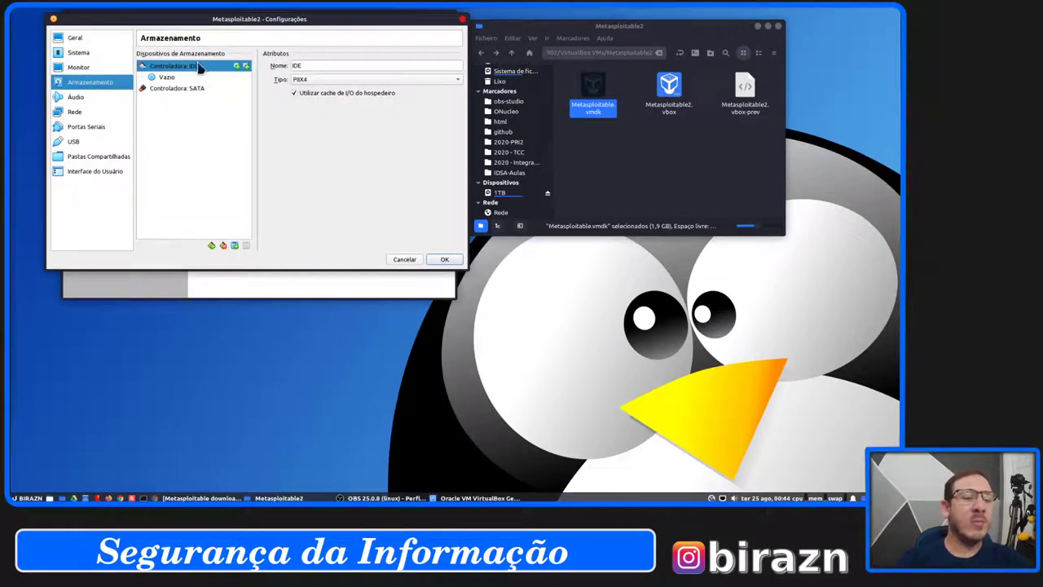
pyautogui.click(247, 66)
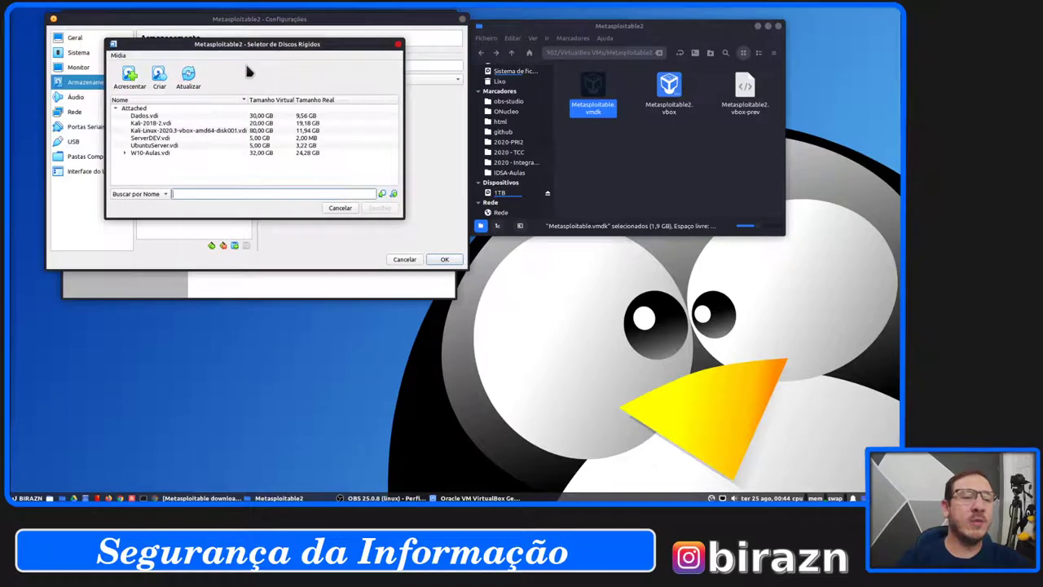
pyautogui.click(129, 75)
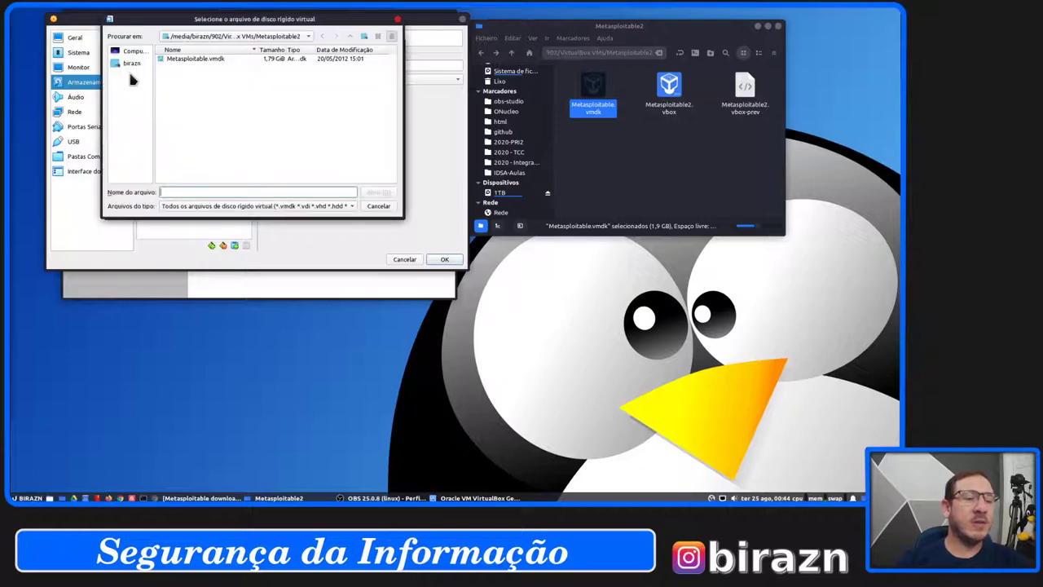
pyautogui.click(201, 65)
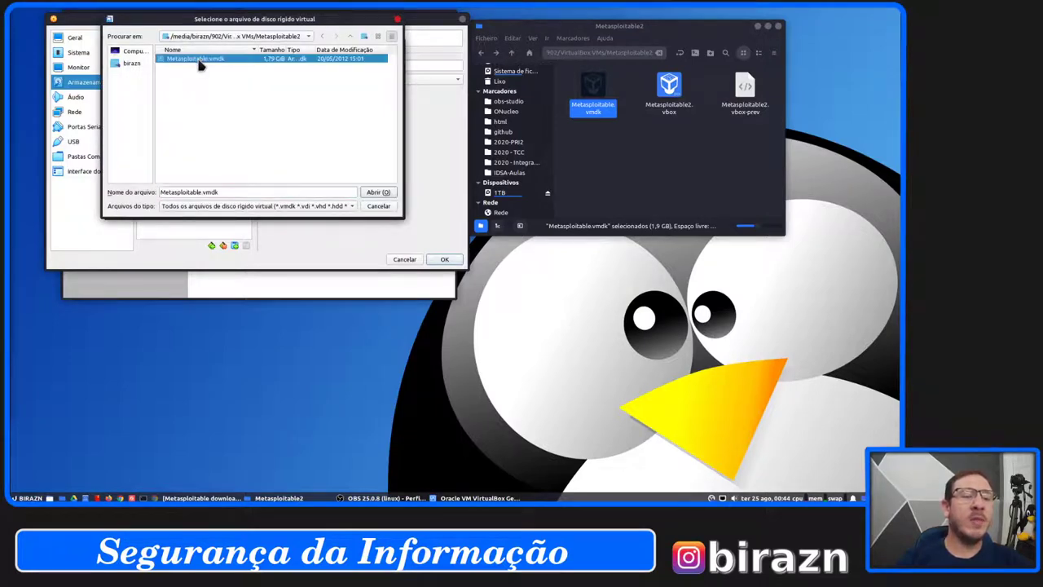
pyautogui.click(378, 192)
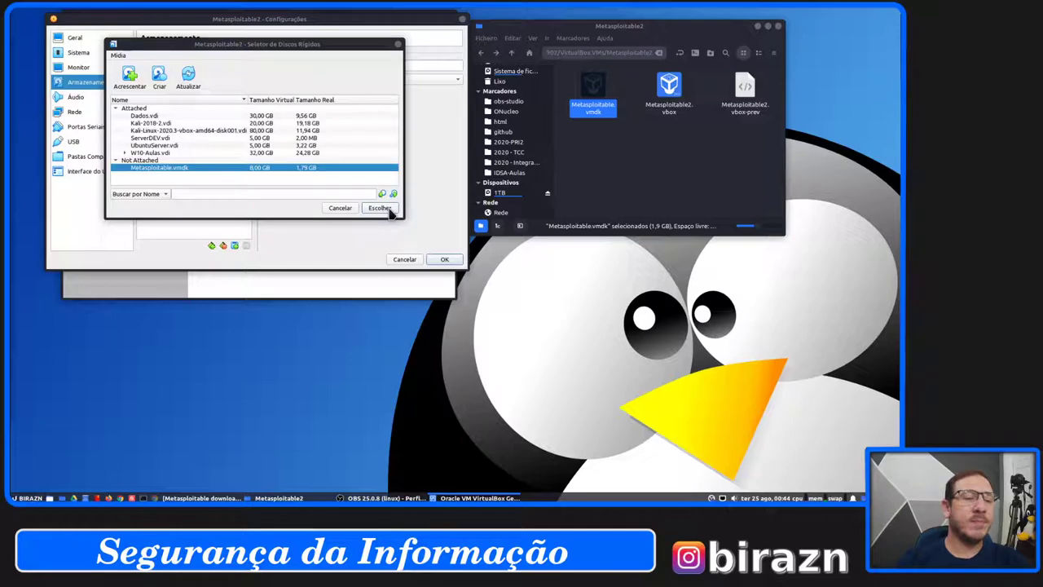
pyautogui.click(390, 210)
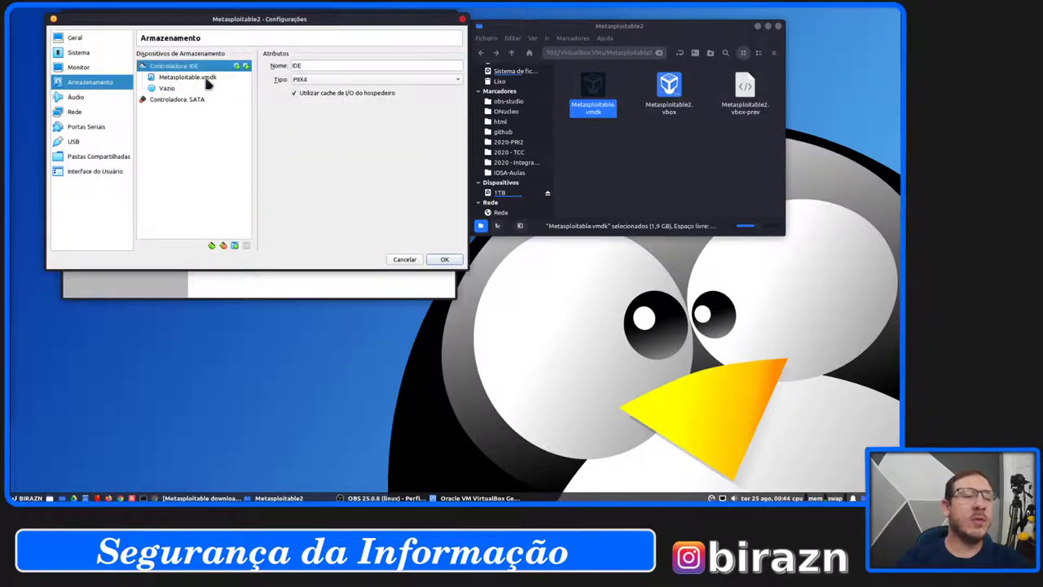
# - Put the hard disk first in the machine's boot order, disable the floppy and place it below the optical drive
pyautogui.moveTo(209, 78); pyautogui.dragTo(78, 53)
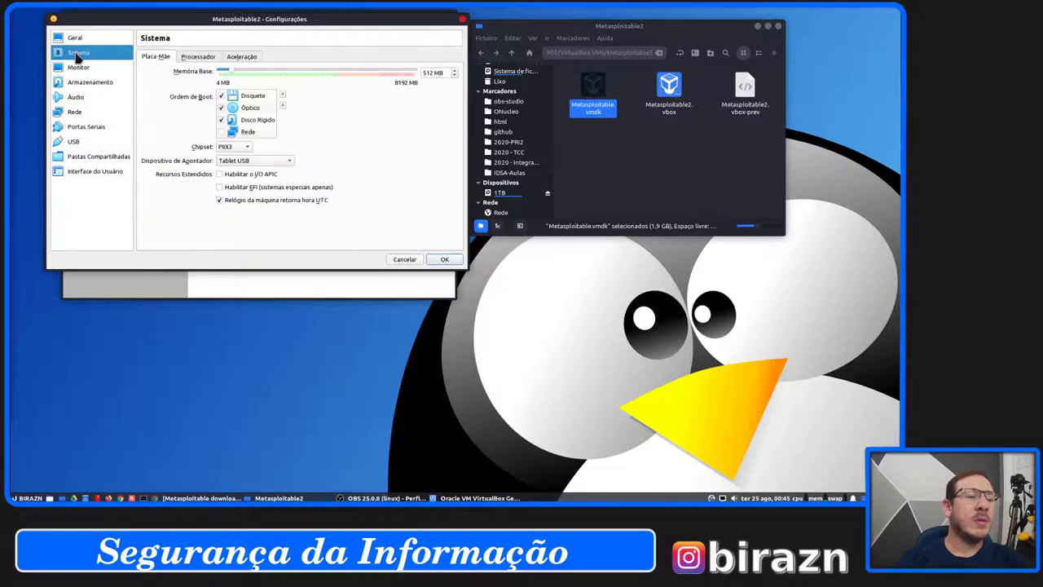
pyautogui.click(263, 121)
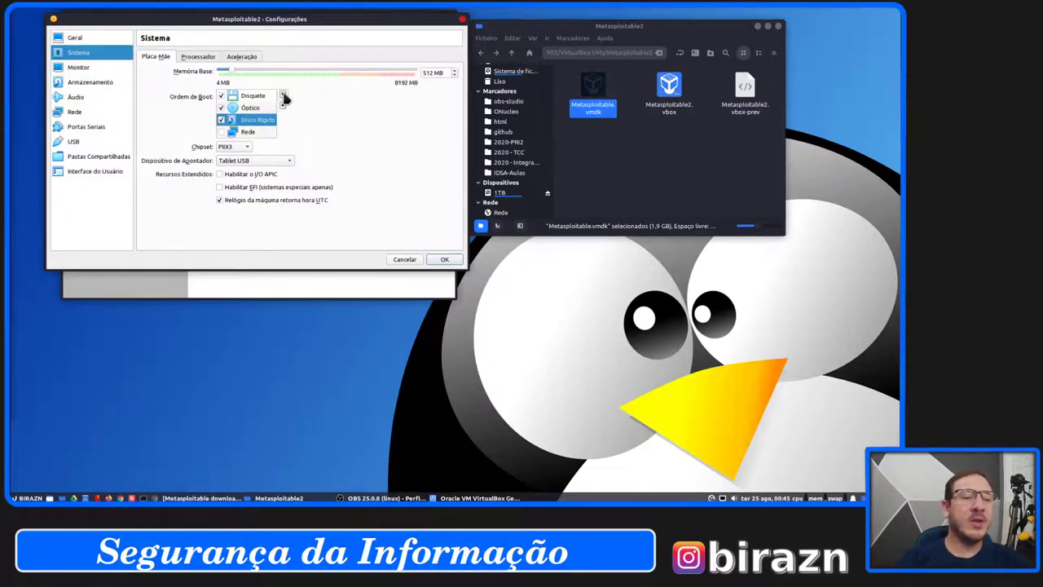
pyautogui.click(283, 97)
pyautogui.click(283, 96)
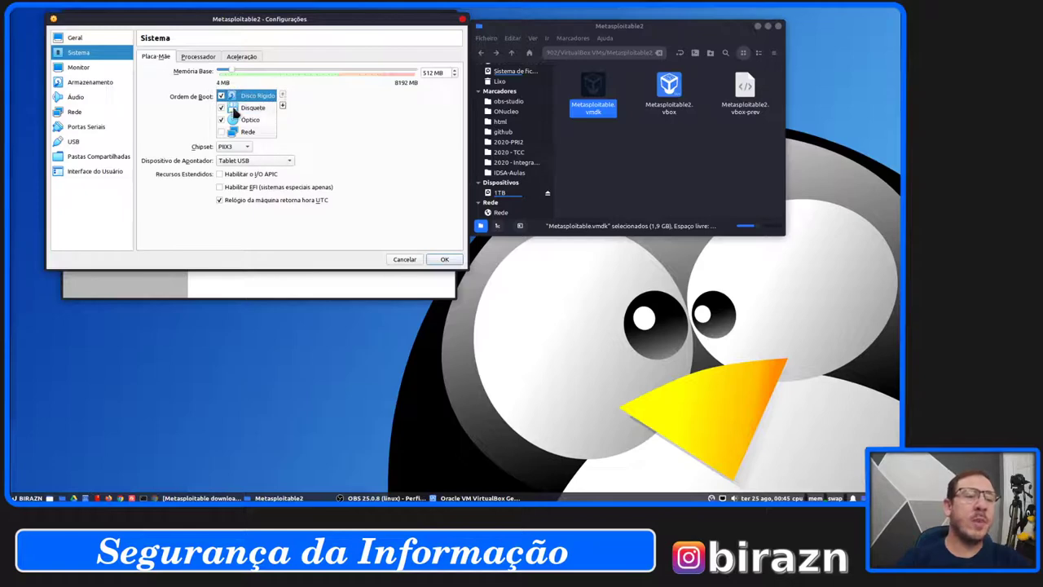
pyautogui.click(221, 108)
pyautogui.click(251, 108)
pyautogui.click(282, 106)
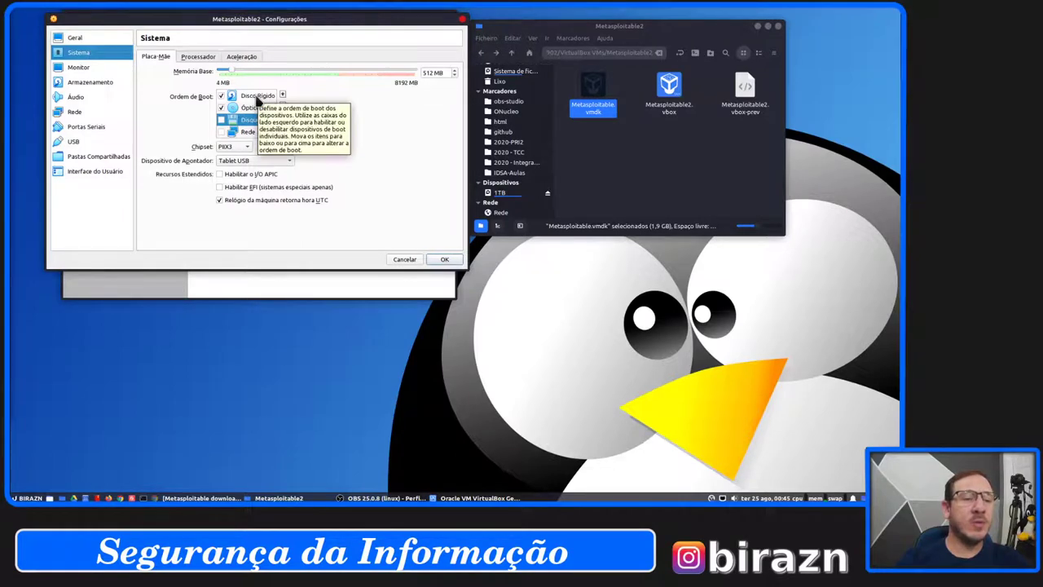
# - Check the machine's processor and acceleration settings
pyautogui.click(197, 57)
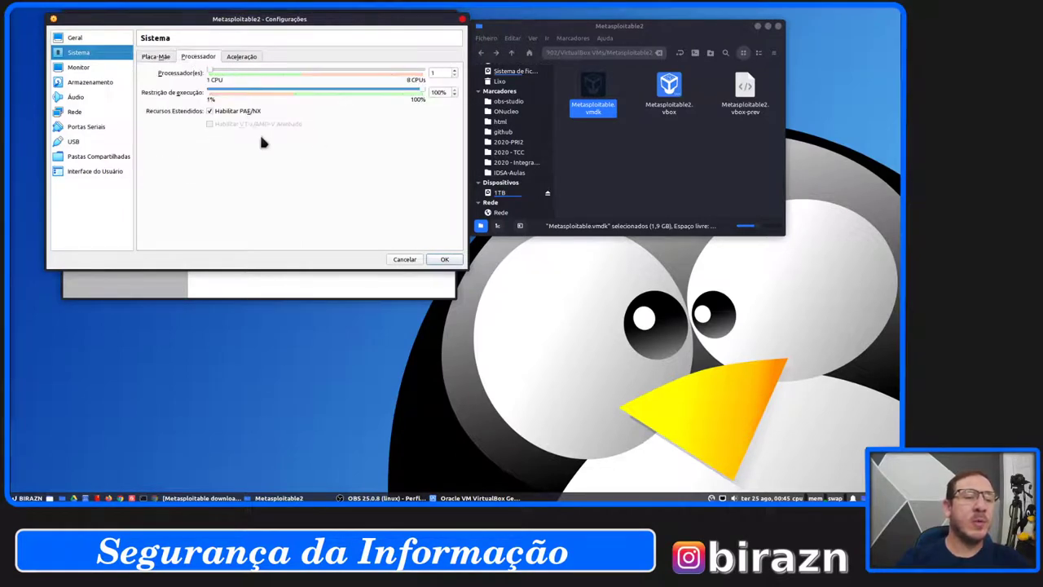
pyautogui.click(240, 57)
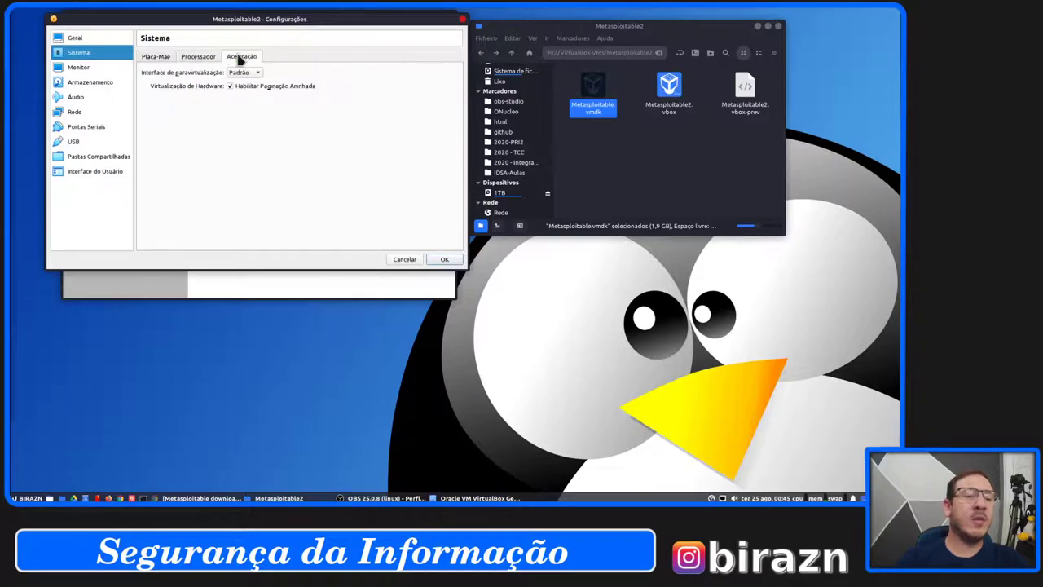
pyautogui.click(158, 58)
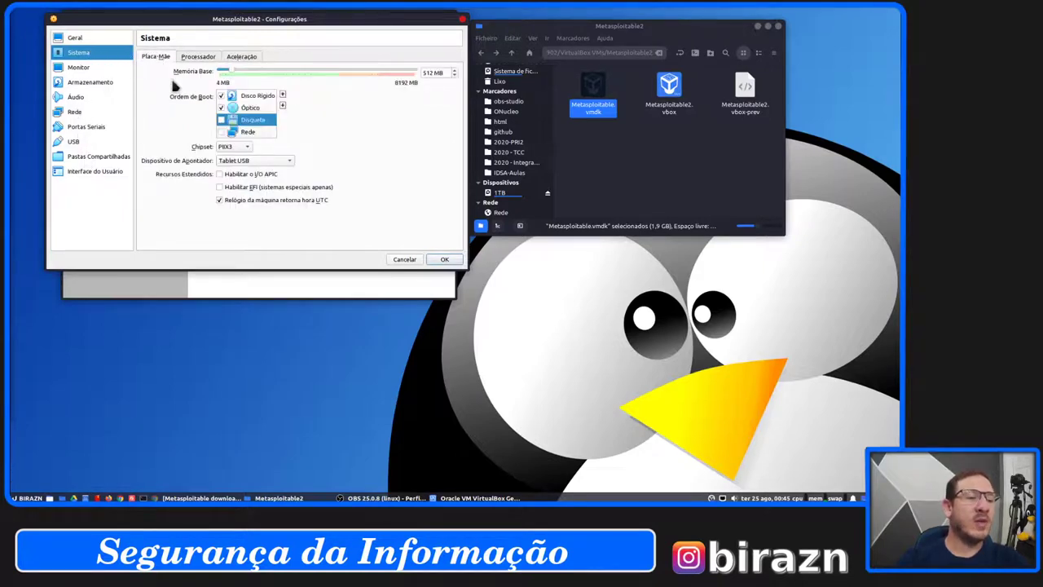
# - Connect the machine's network adapter 1 to an internal network (Rede Interna)
pyautogui.click(78, 113)
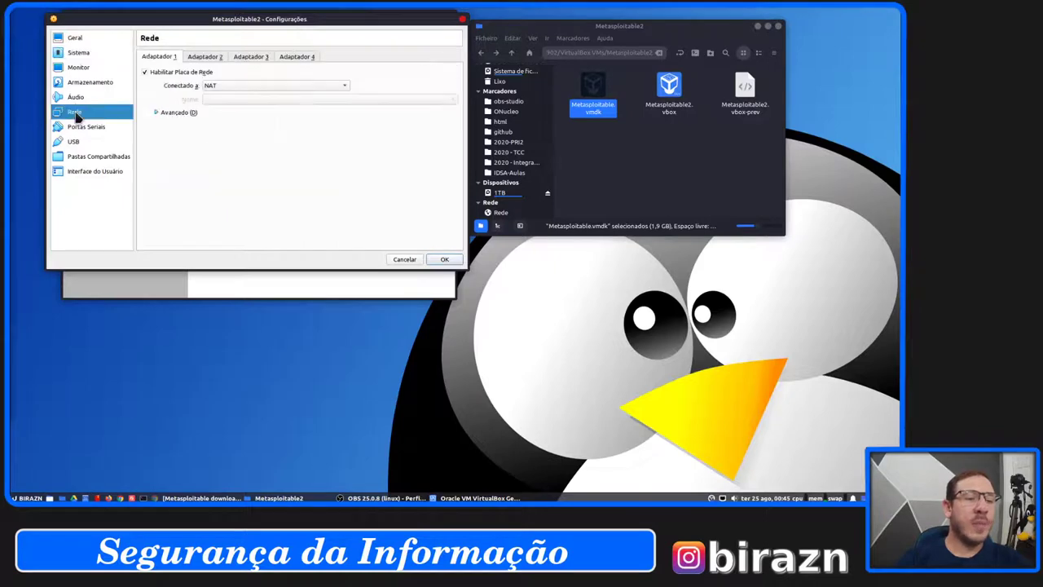
pyautogui.click(318, 86)
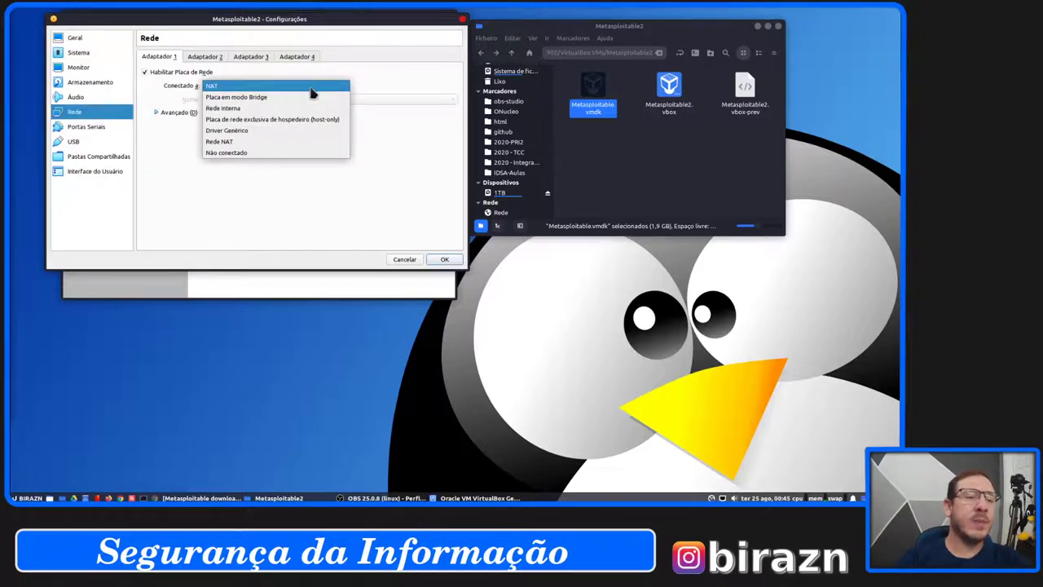
pyautogui.click(261, 109)
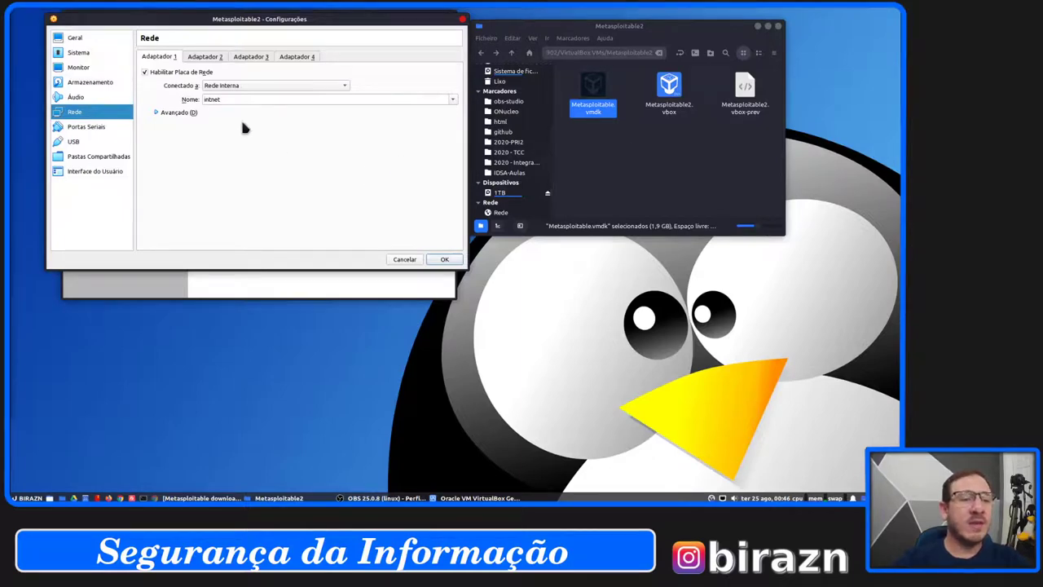
pyautogui.click(245, 86)
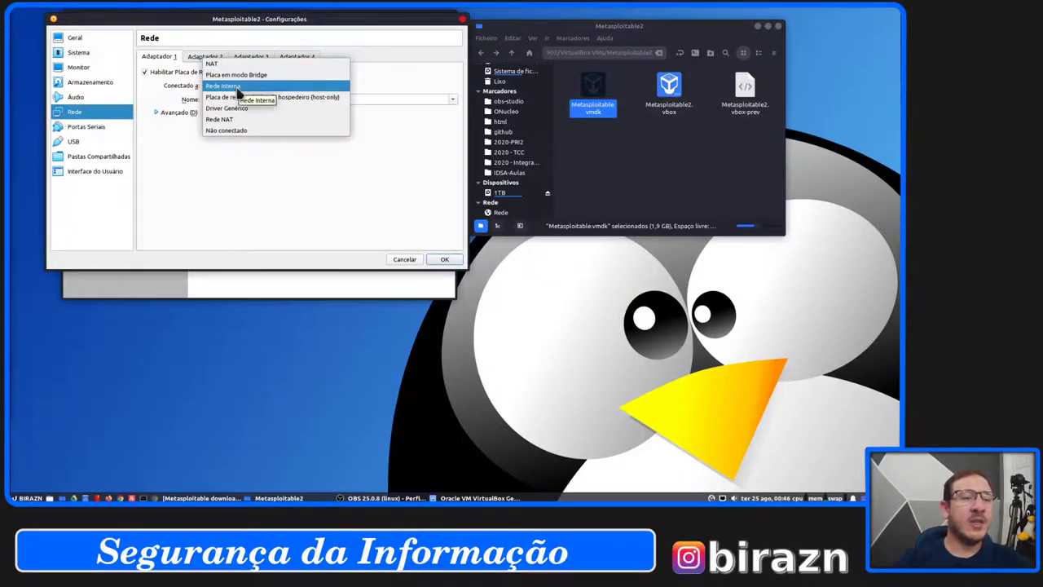
pyautogui.click(237, 86)
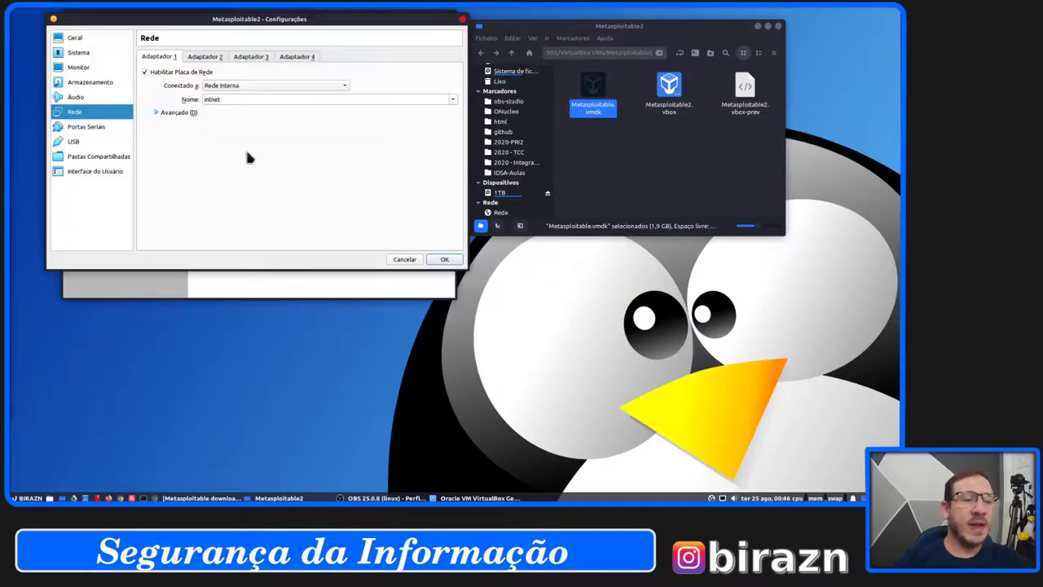
# - Set the promiscuous mode of network adapter 1 to Permitir VMs in its advanced options
pyautogui.click(157, 112)
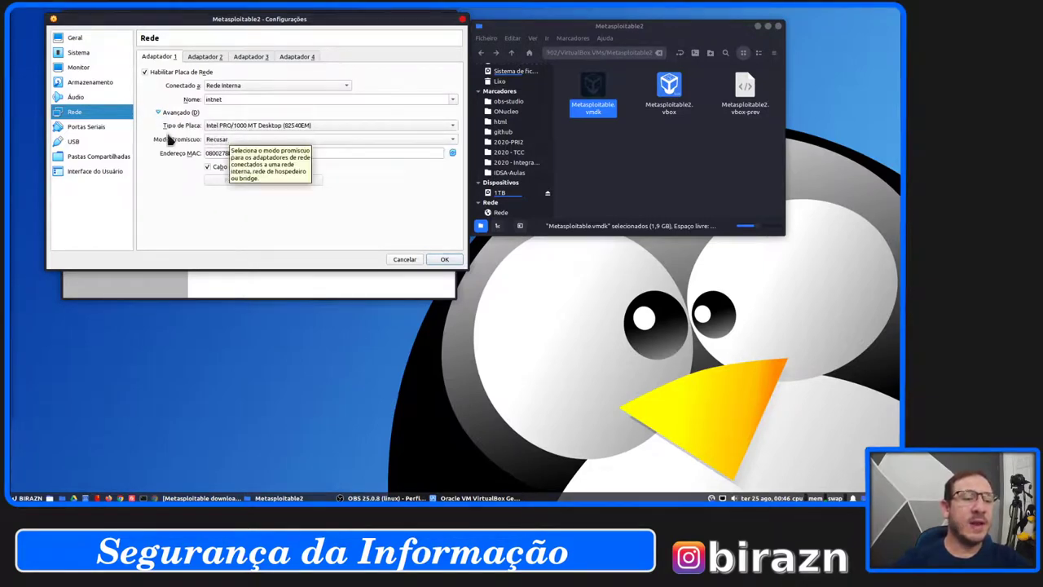
pyautogui.click(238, 142)
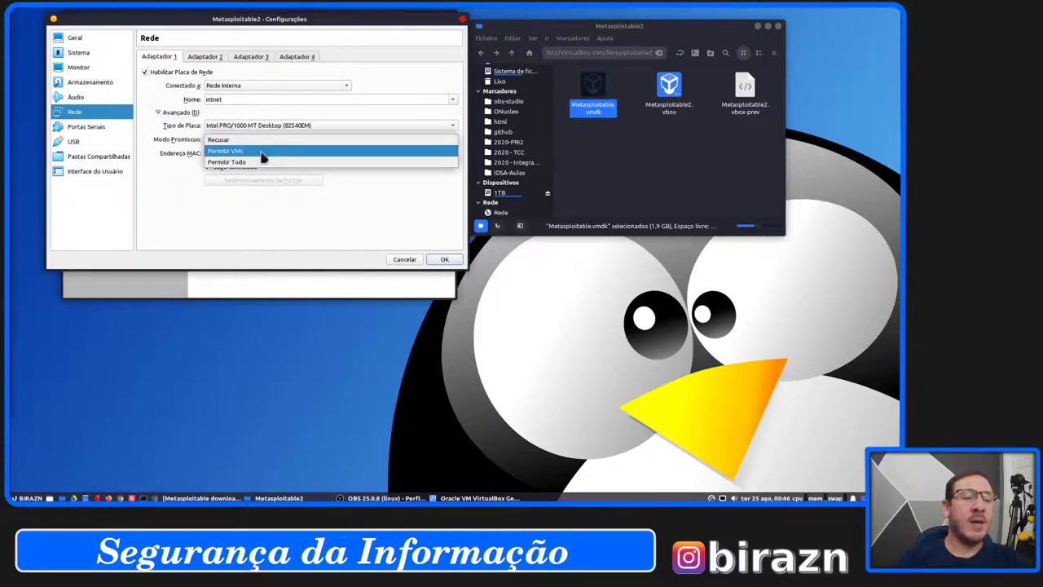
pyautogui.click(263, 154)
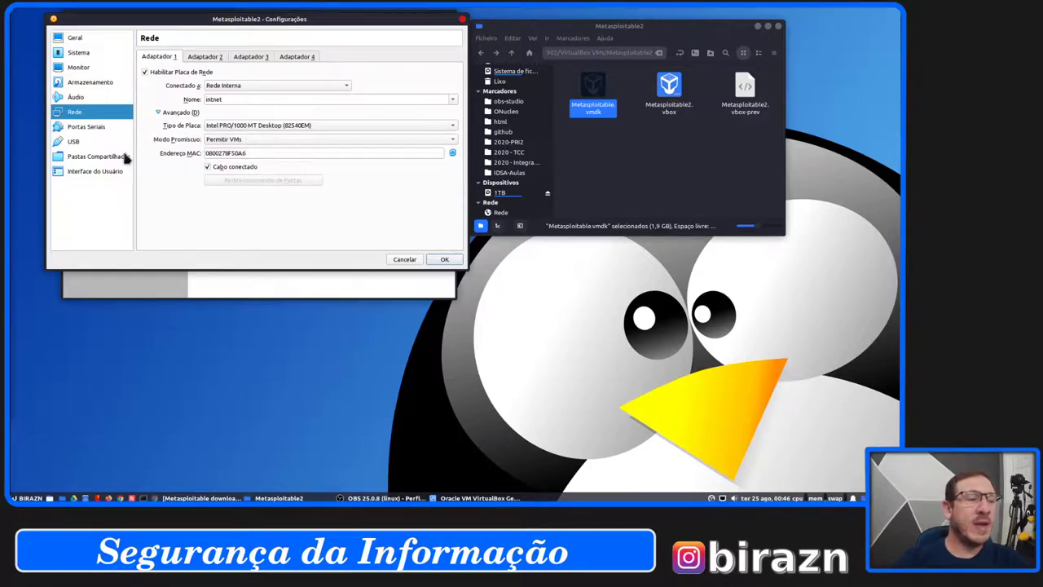
# - Review the machine's serial port, USB, shared folder, user interface and general settings
pyautogui.click(90, 129)
pyautogui.click(82, 143)
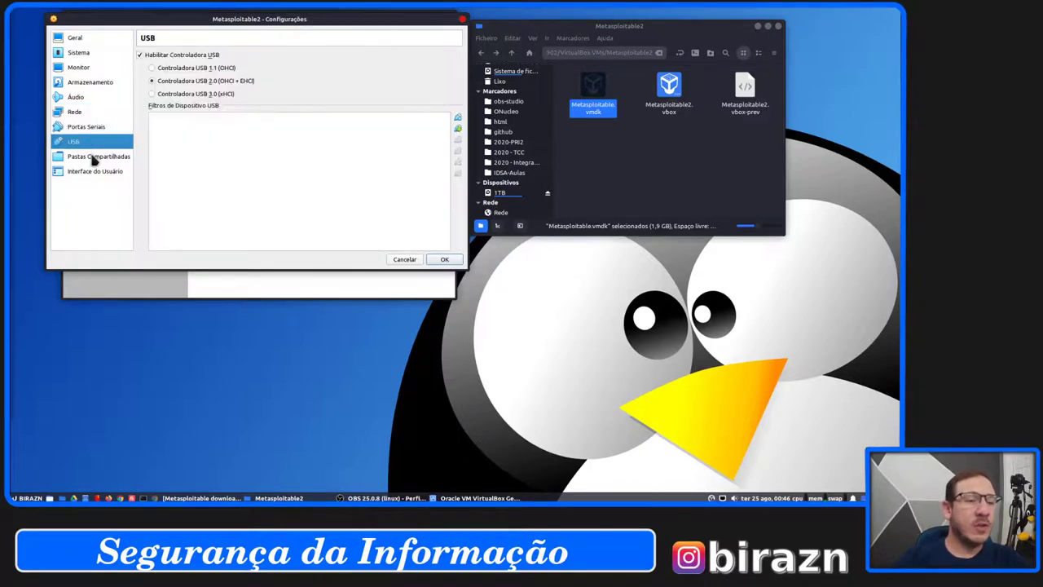
pyautogui.click(93, 156)
pyautogui.click(95, 172)
pyautogui.click(77, 38)
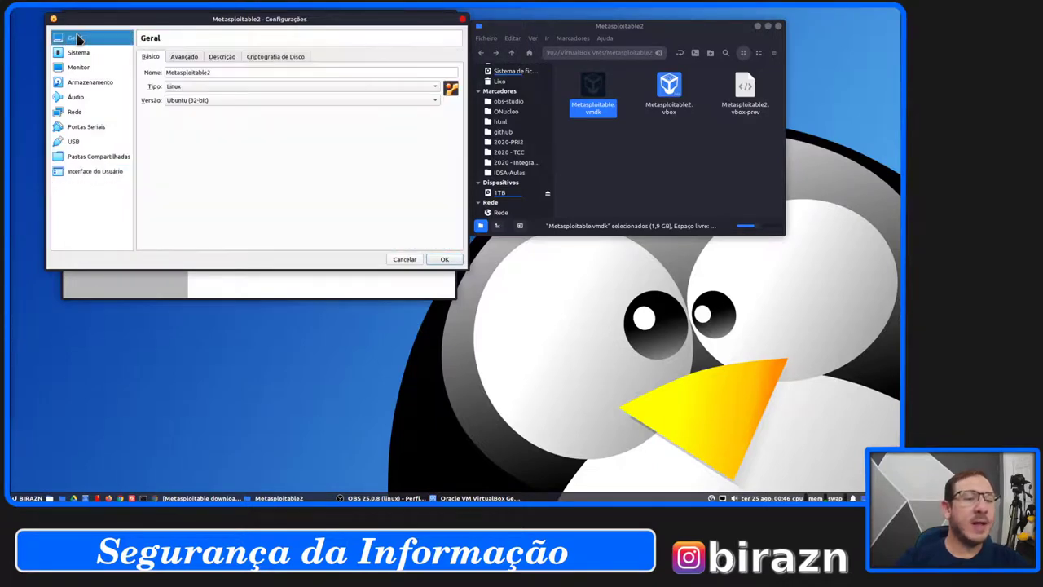
pyautogui.click(191, 57)
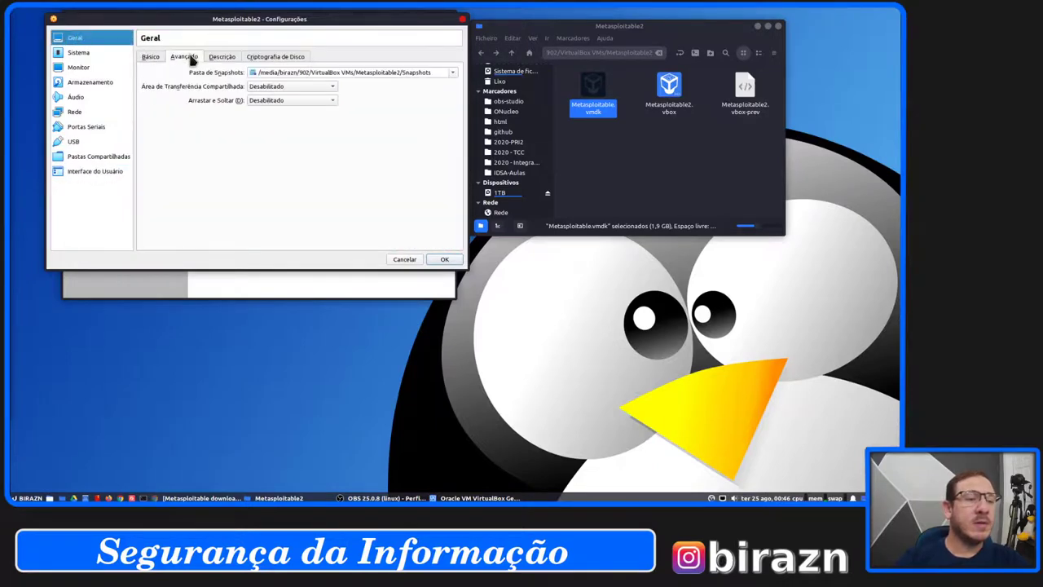
pyautogui.click(229, 58)
pyautogui.click(151, 58)
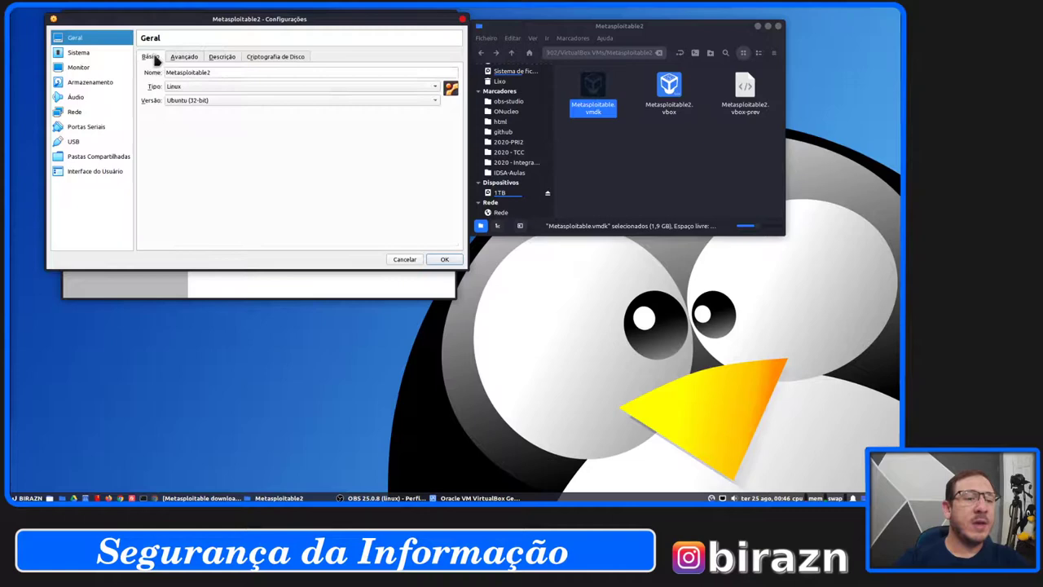
# - Save the machine's settings and start the Metasploitable2 virtual machine
pyautogui.click(447, 259)
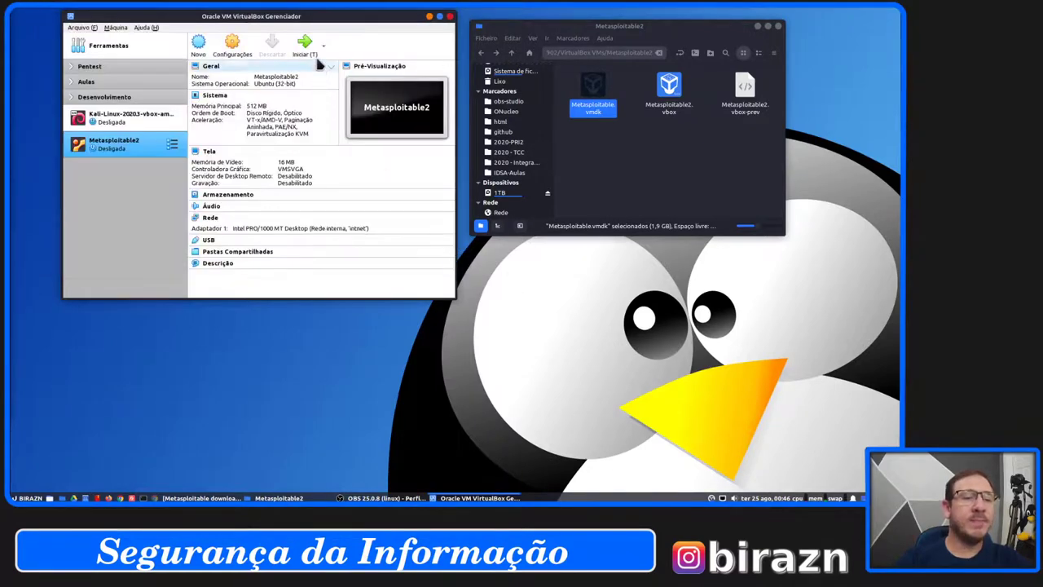
pyautogui.click(310, 53)
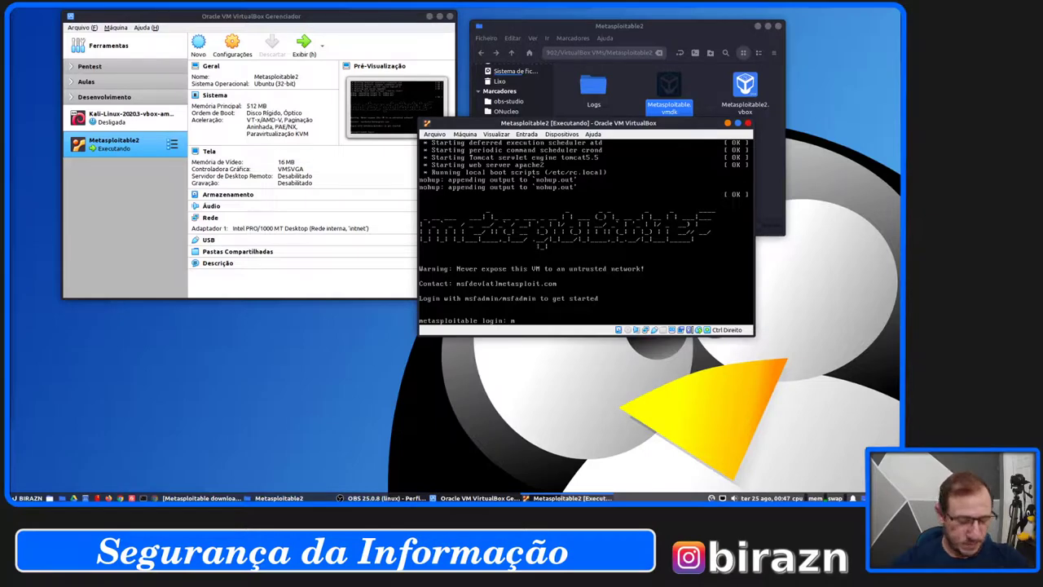
# - Try to log in at the Metasploitable console with the default login name and the account password
pyautogui.write('sfadmin')
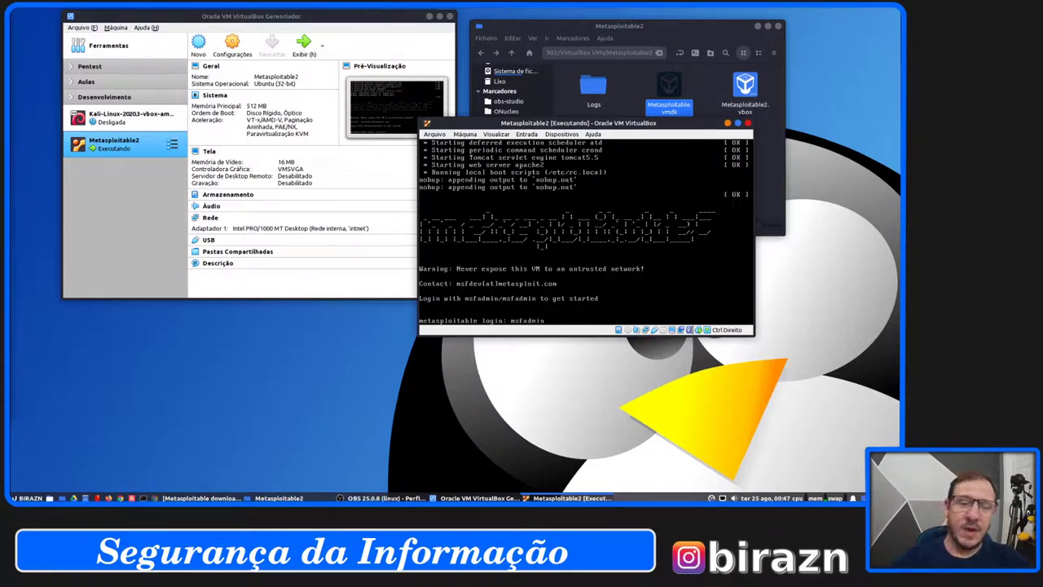
pyautogui.press('Return')
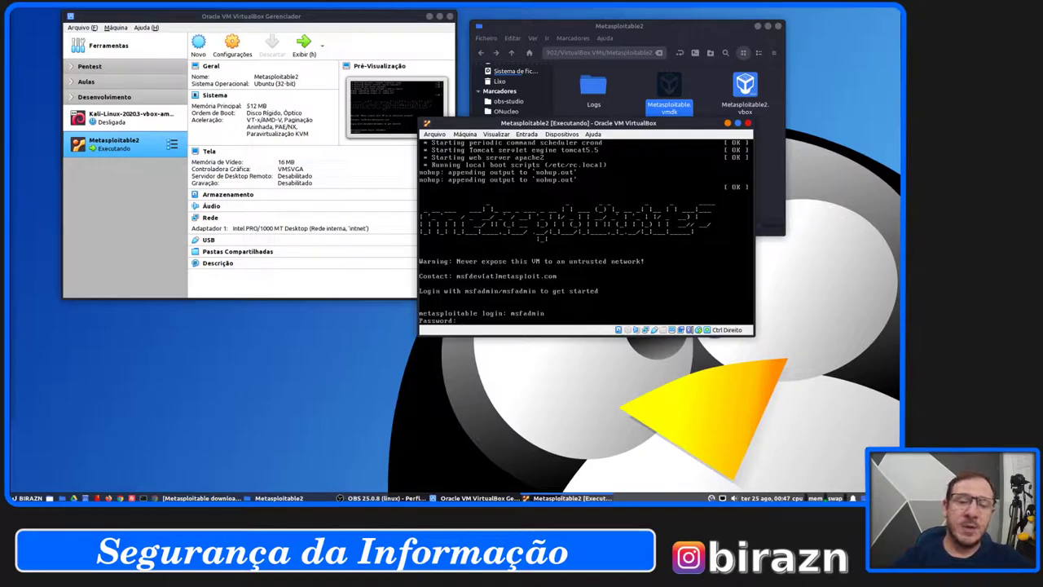
pyautogui.press('Return')
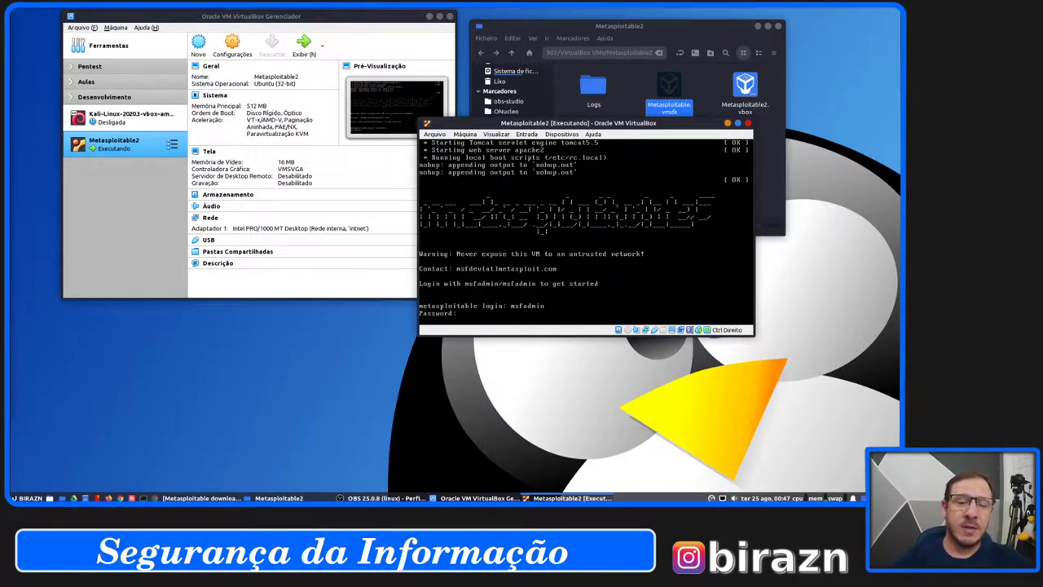
# - Log in to the Metasploitable console again, entering the default login name and the account password from the welcome text
pyautogui.write('ms')
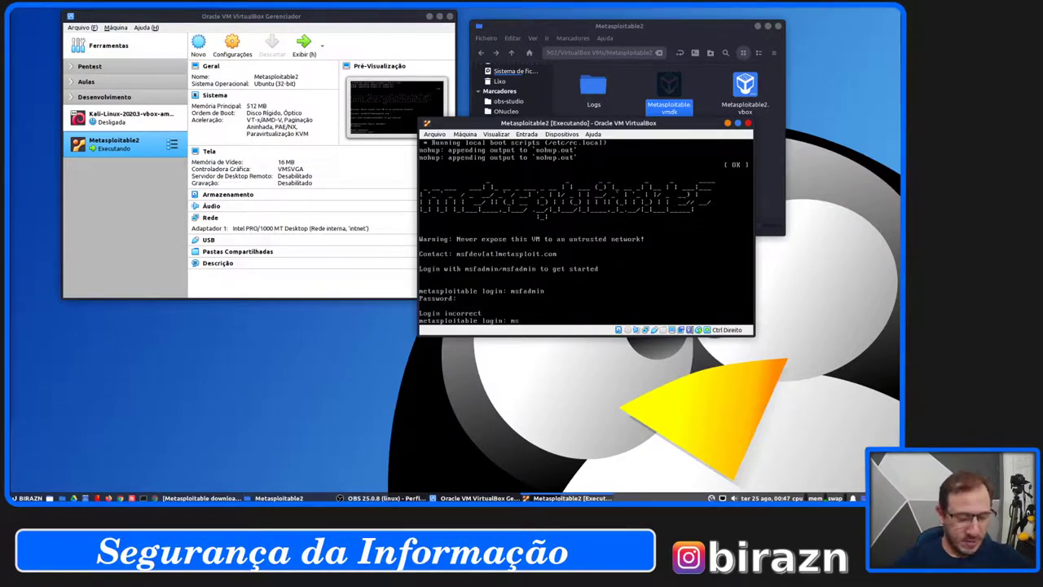
pyautogui.write('fadmin')
pyautogui.press('Return')
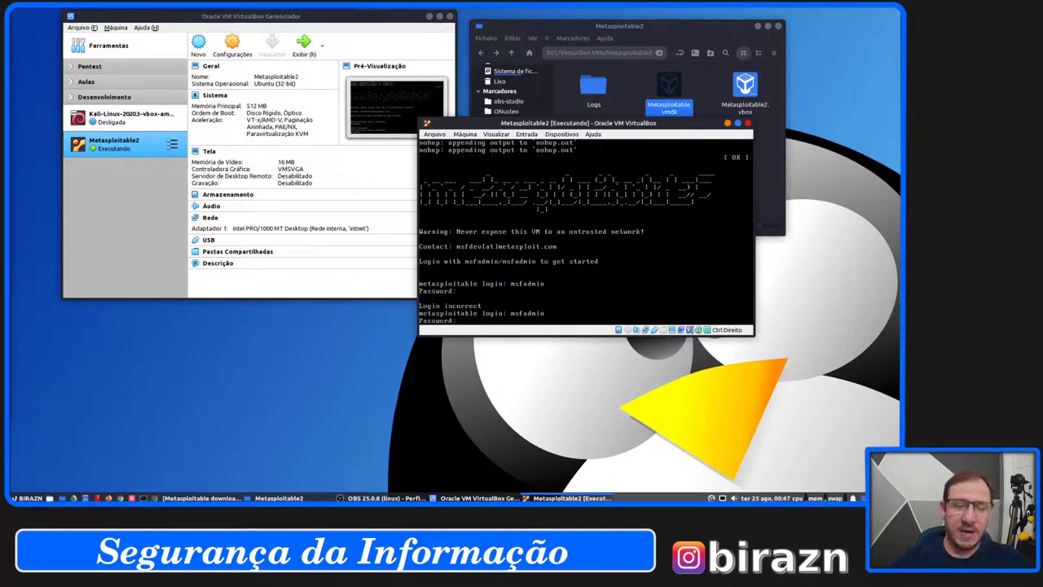
pyautogui.press('Return')
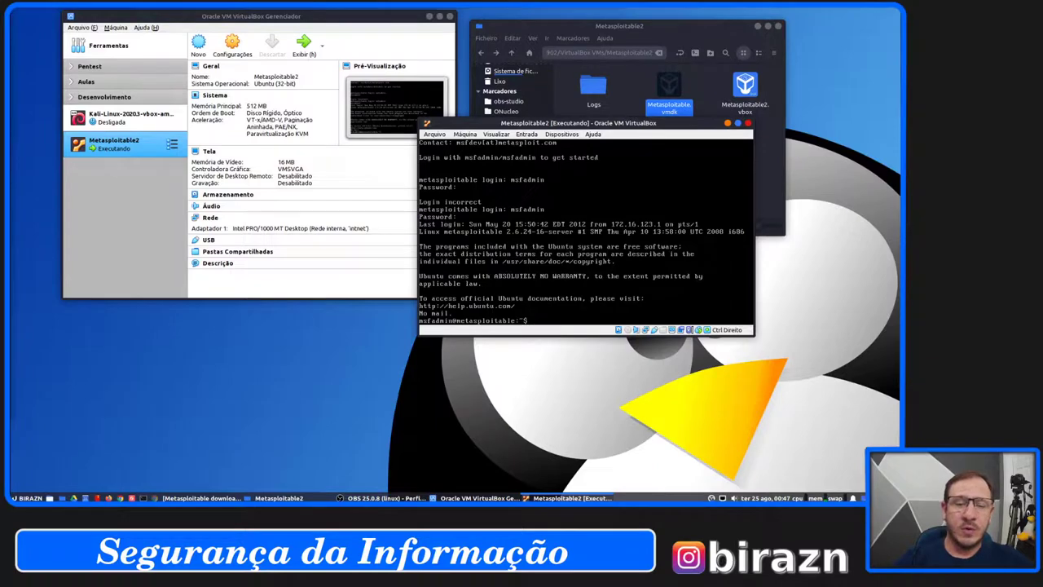
# - List the home directory's contents with ls and bring up a fresh shell prompt
pyautogui.write('ls')
pyautogui.press('Return')
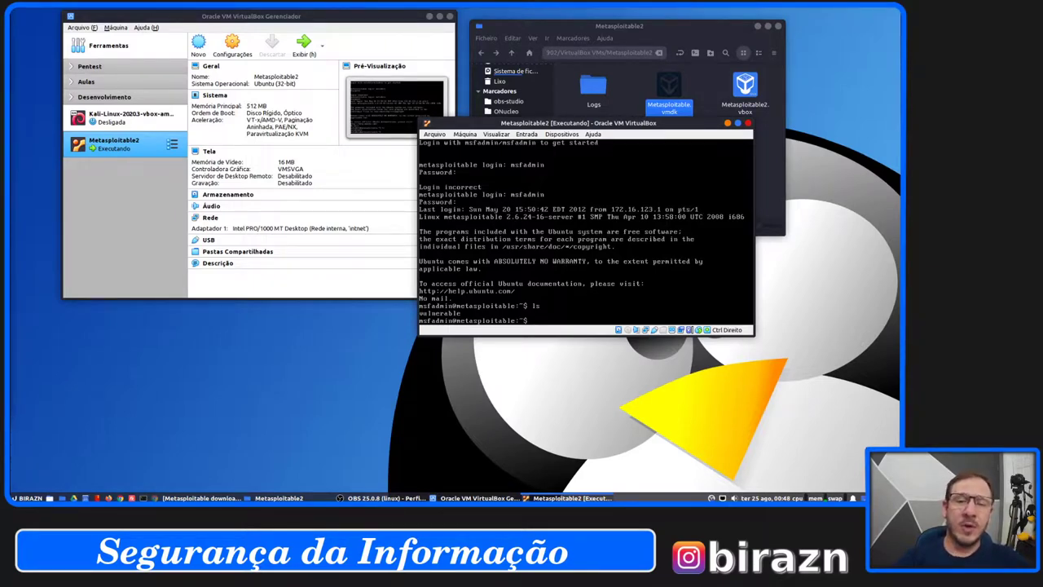
pyautogui.moveTo(687, 124); pyautogui.dragTo(800, 255)
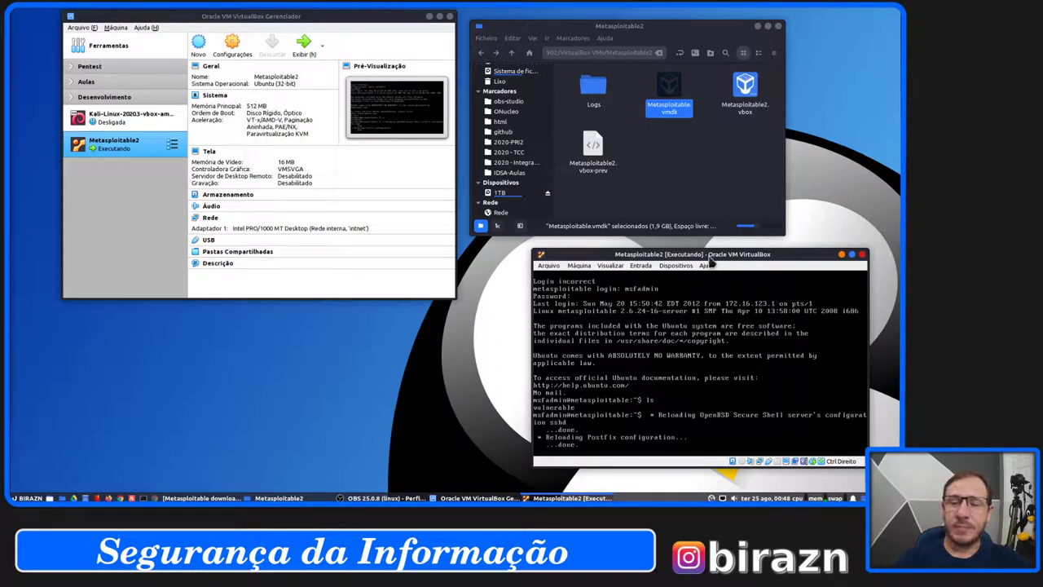
pyautogui.moveTo(711, 260); pyautogui.dragTo(656, 198)
pyautogui.press('Return')
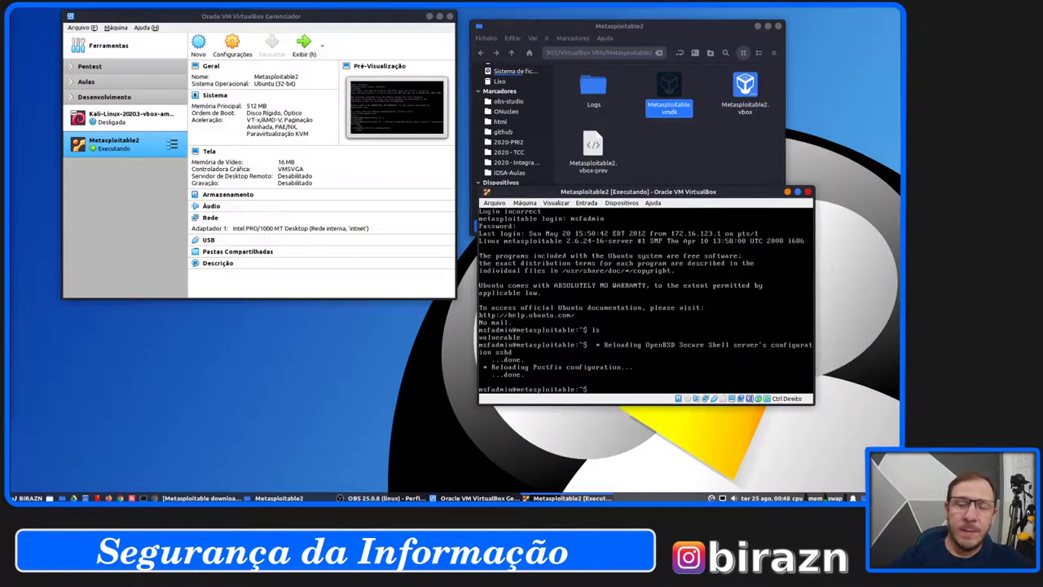